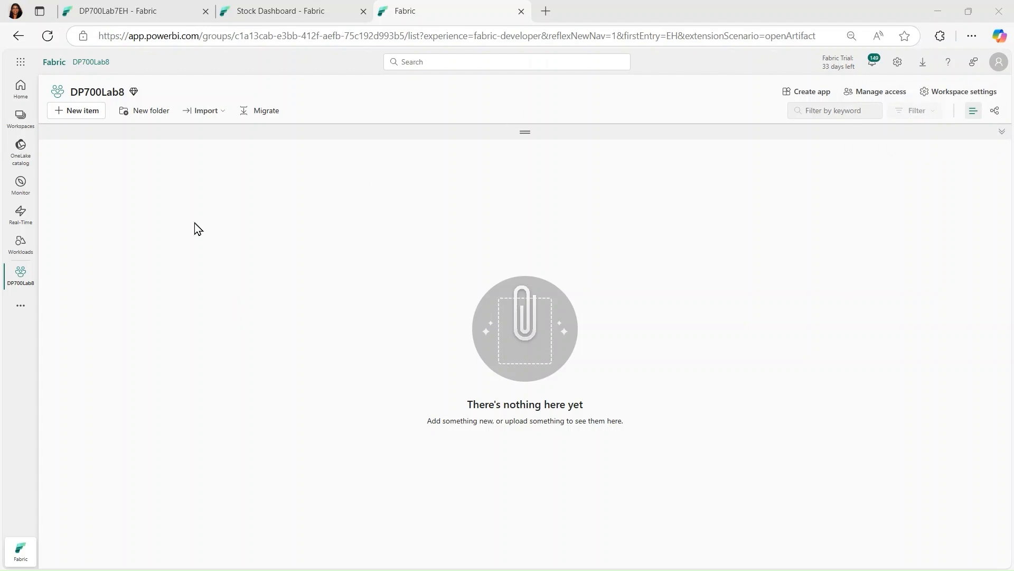
Step: Create a new Eventhouse named DP700Lab8EH in the DP700Lab8 workspace
left_click(89, 117)
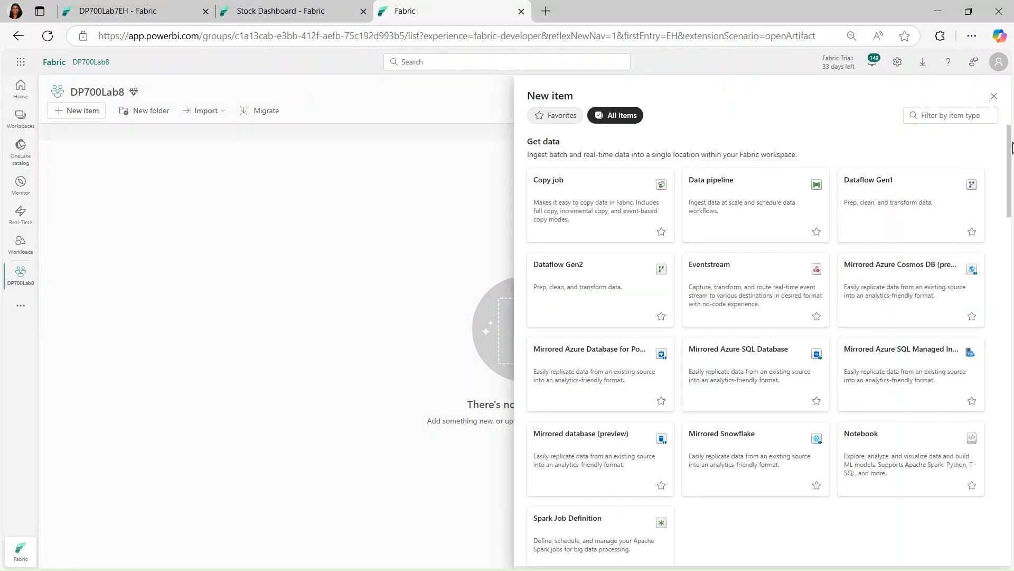
left_click_drag(1010, 200, 1013, 492)
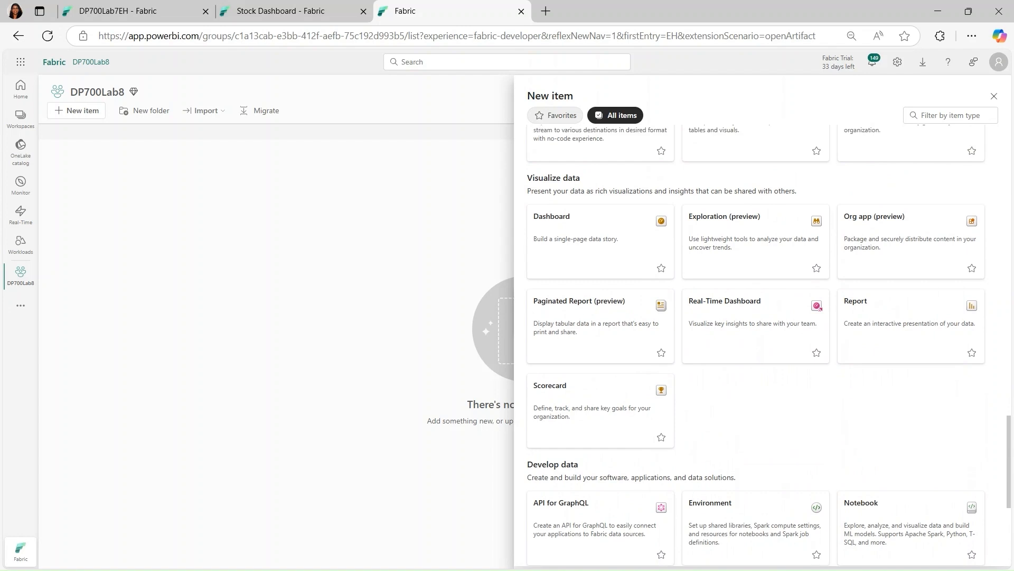
left_click_drag(1013, 493, 1013, 454)
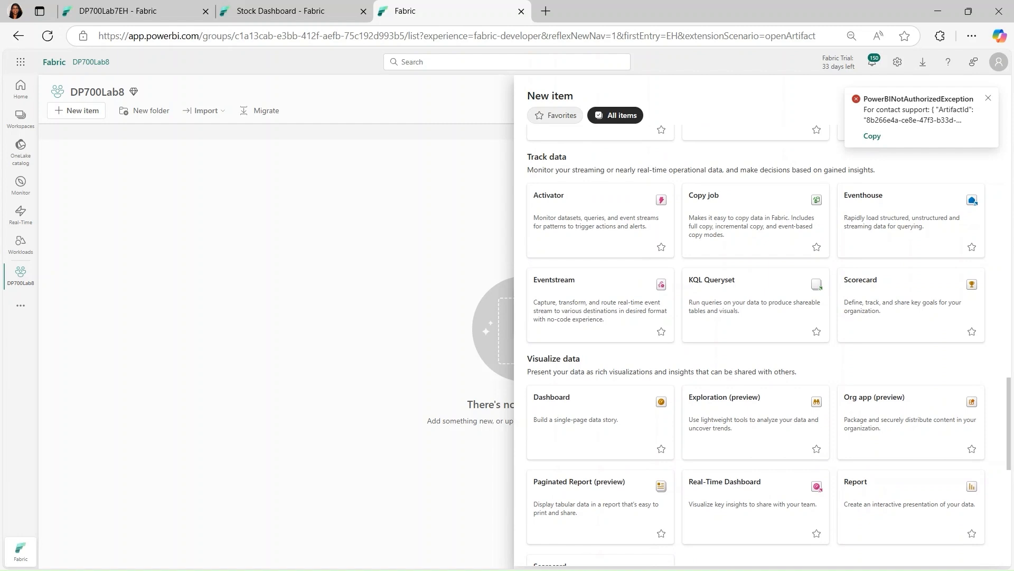
left_click(892, 226)
left_click(989, 99)
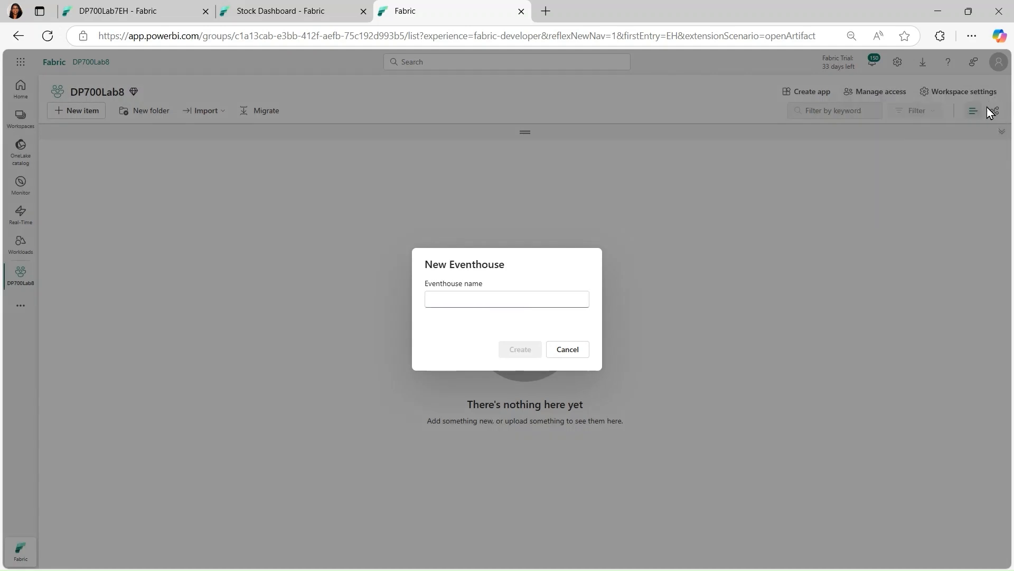
left_click(532, 293)
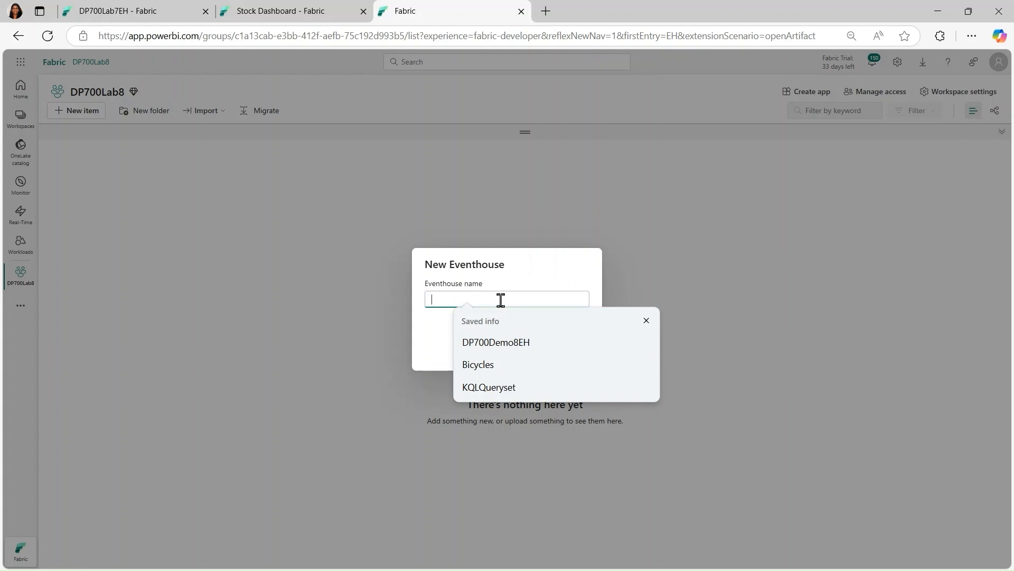
type("DP")
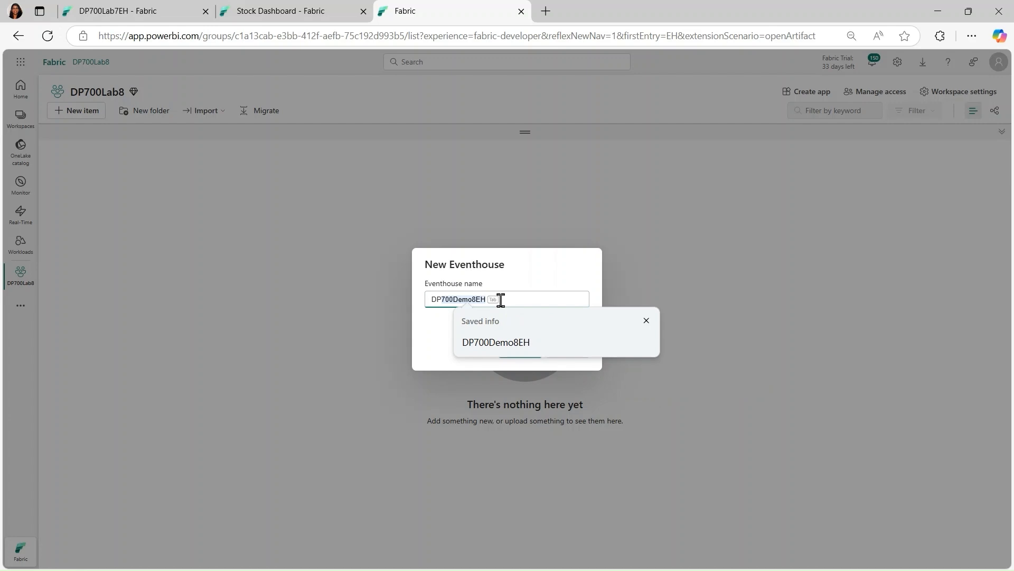
type("700Lab")
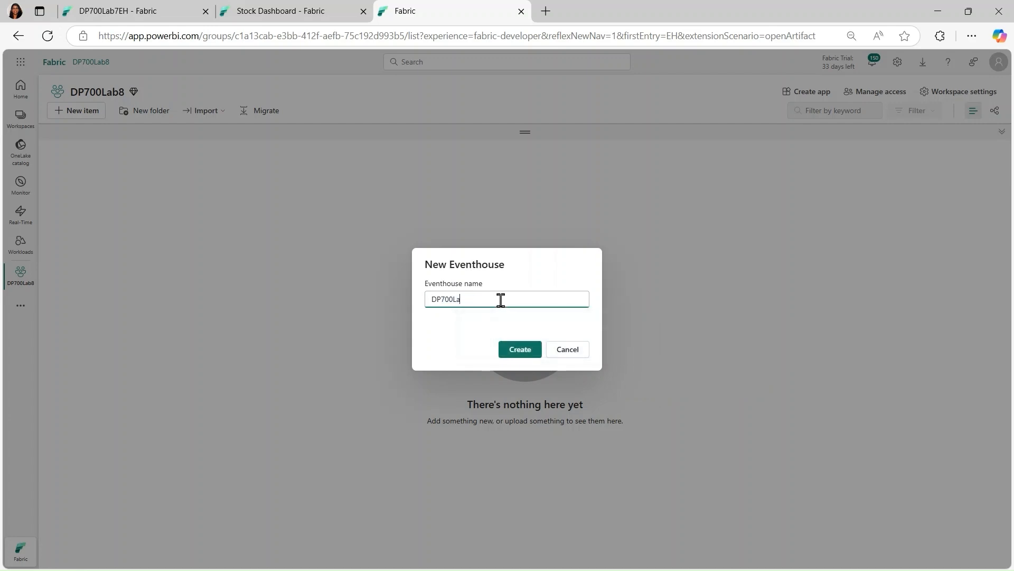
type("8EH")
left_click(522, 352)
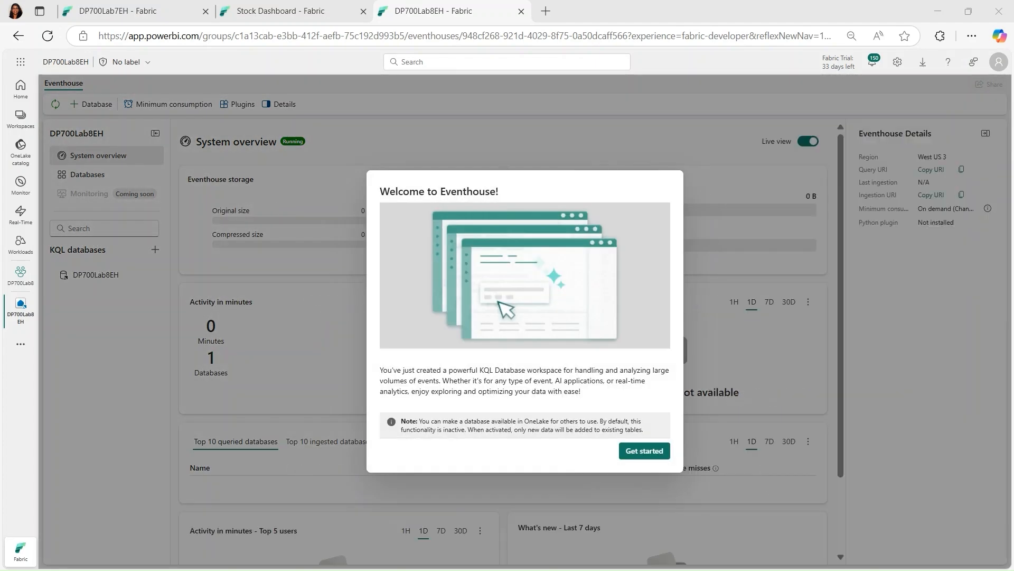
Step: Dismiss the Eventhouse welcome message and guided tour, and open the DP700Lab8EH KQL database
left_click(637, 454)
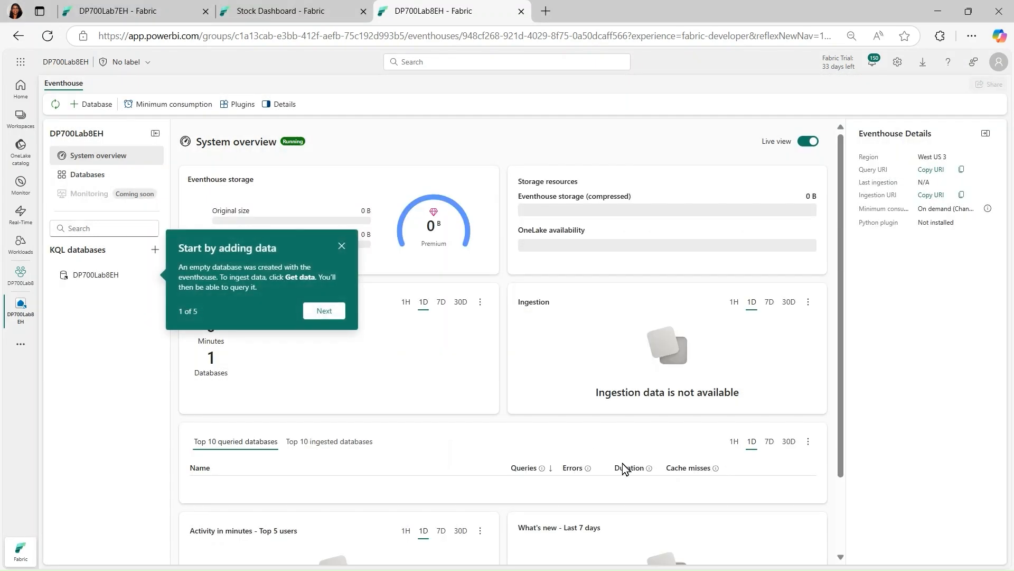
left_click(342, 246)
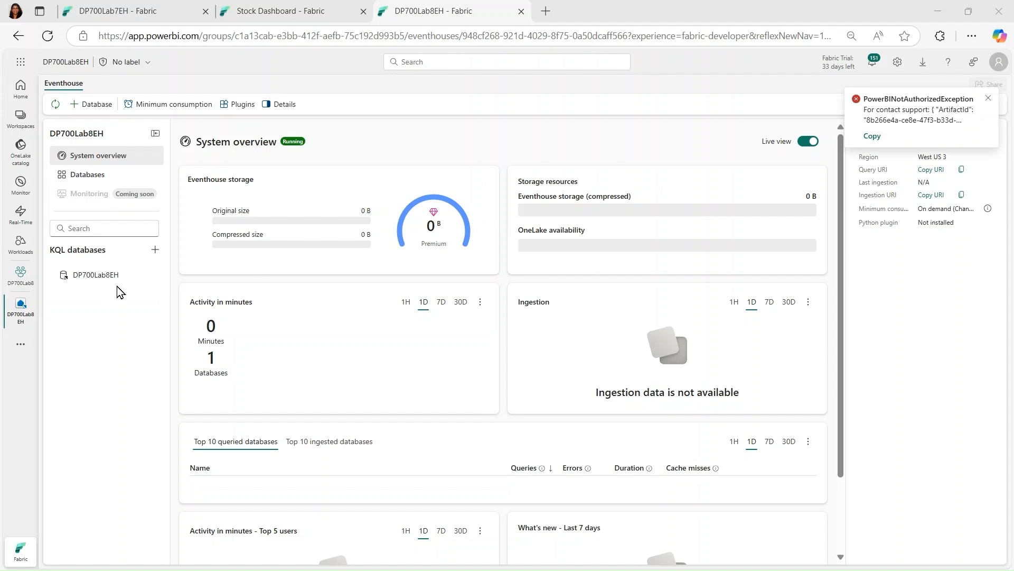
left_click(110, 282)
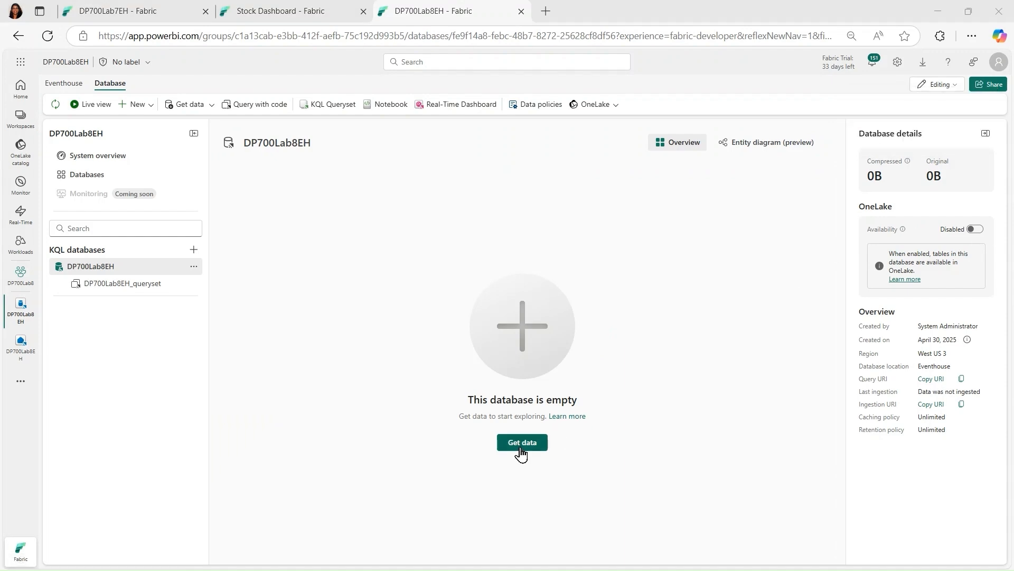
Step: Get data into the empty database through a new Eventstream named Bicycle-data
left_click(522, 443)
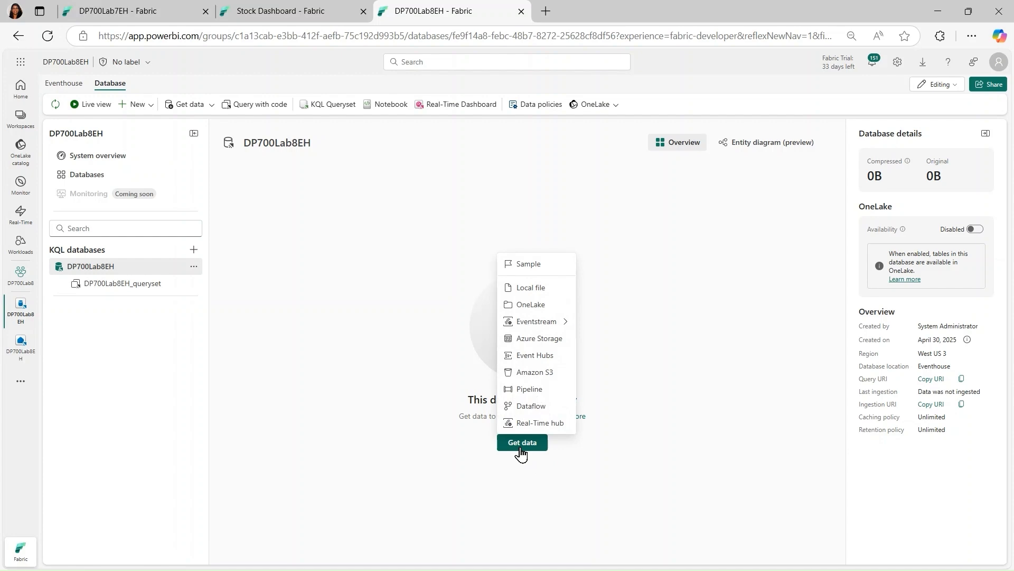
mouse_move(572, 328)
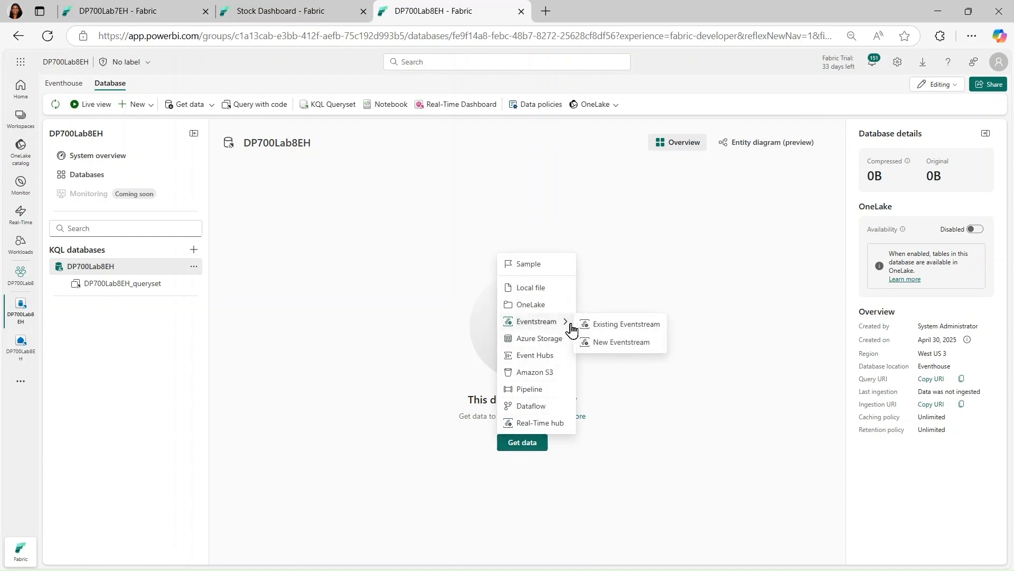
left_click(662, 344)
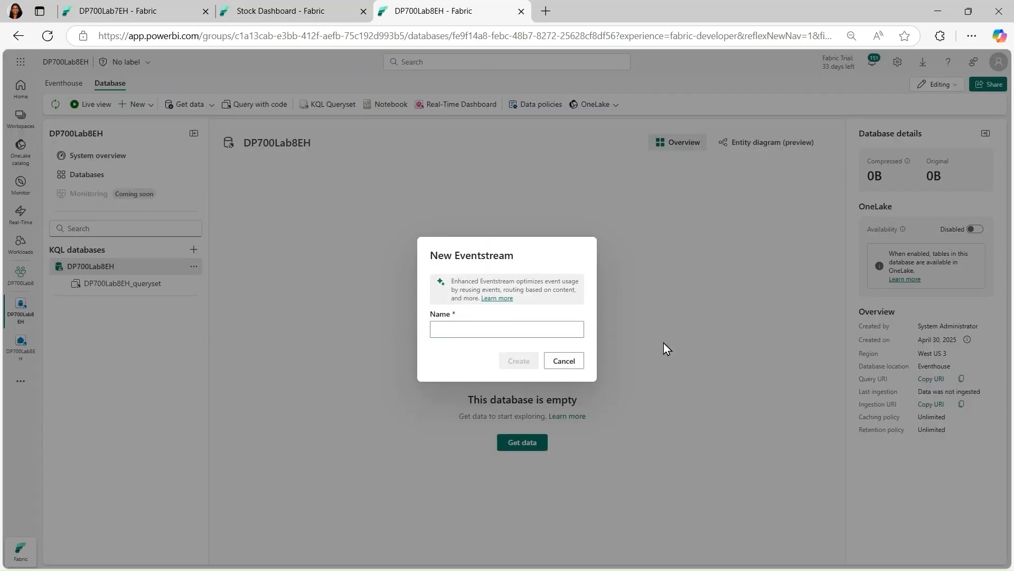
left_click(526, 331)
type("B")
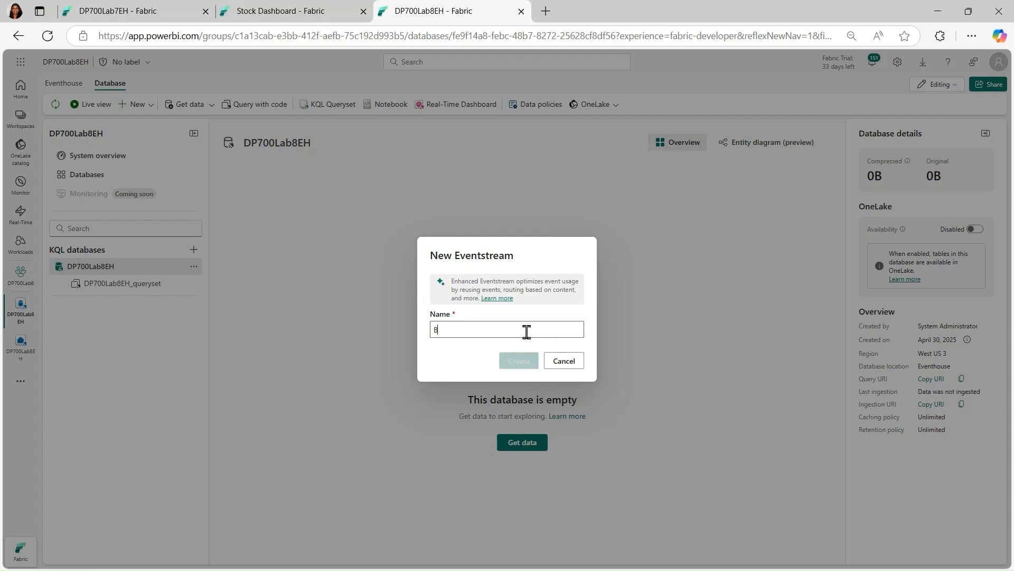
type("icyc")
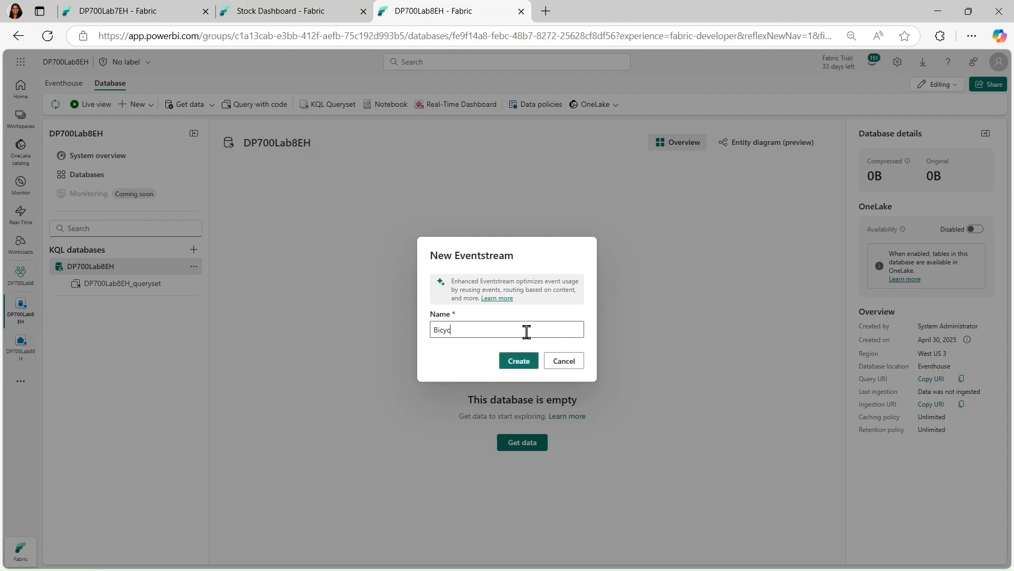
type("le-data")
left_click(514, 363)
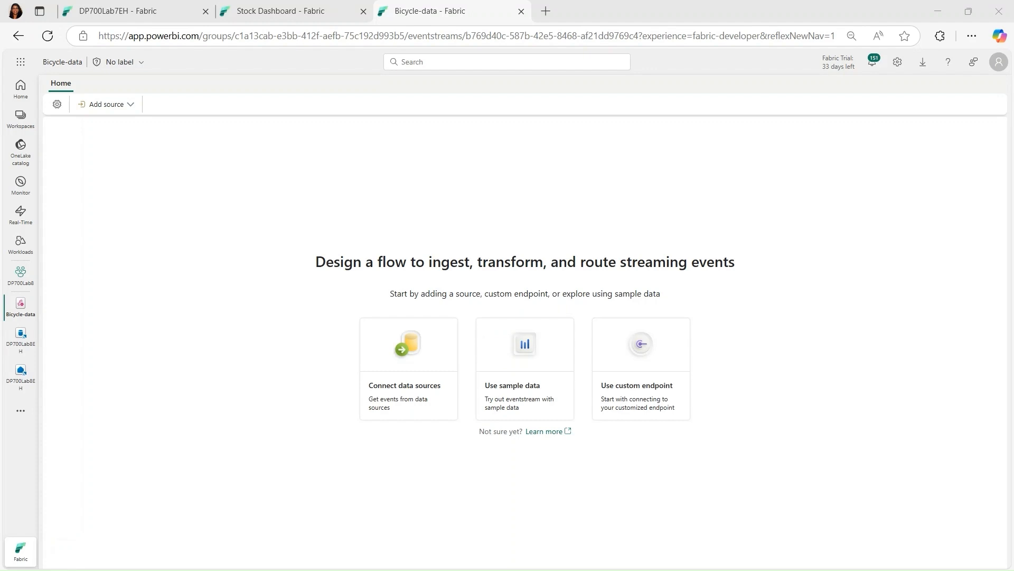
Step: Add a sample data source named Bicycles to the eventstream, using the Bicycles sample dataset
left_click(512, 392)
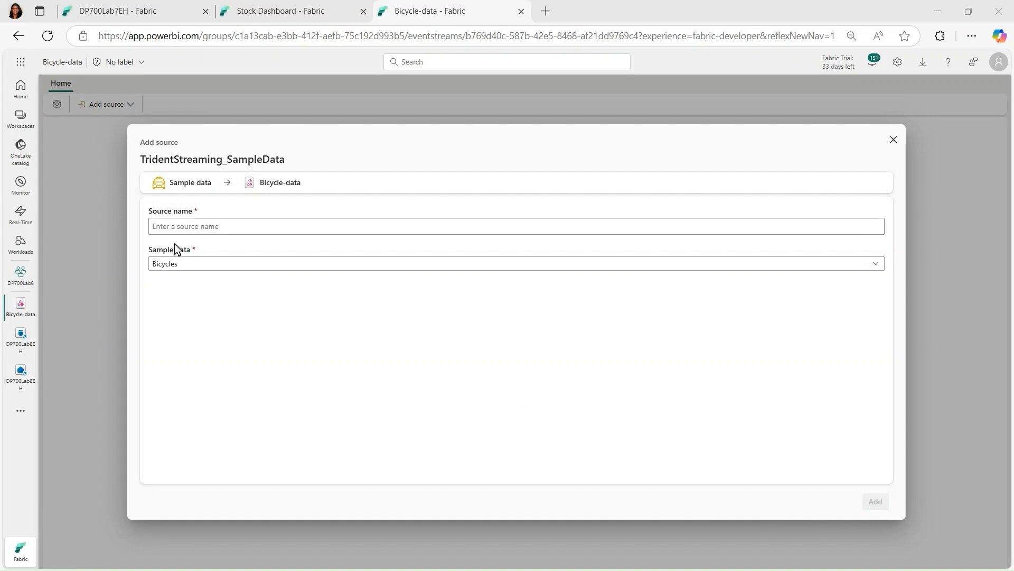
left_click(183, 226)
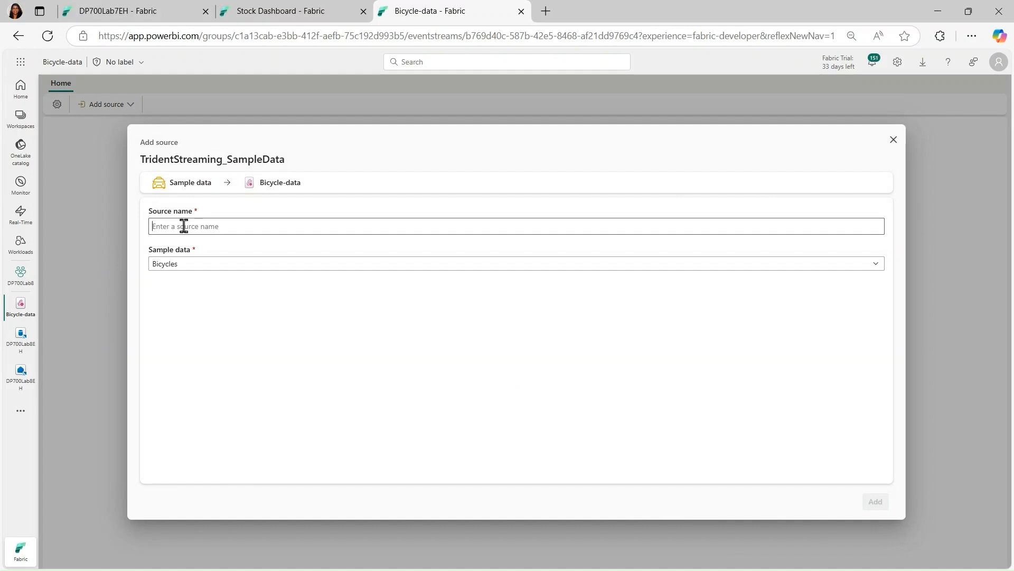
type("Bic")
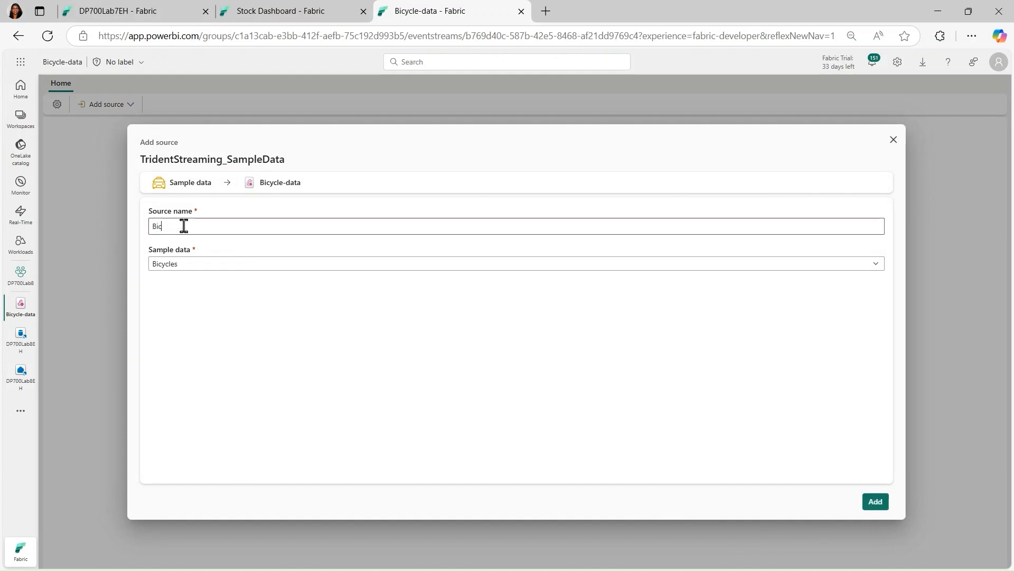
type("ycles")
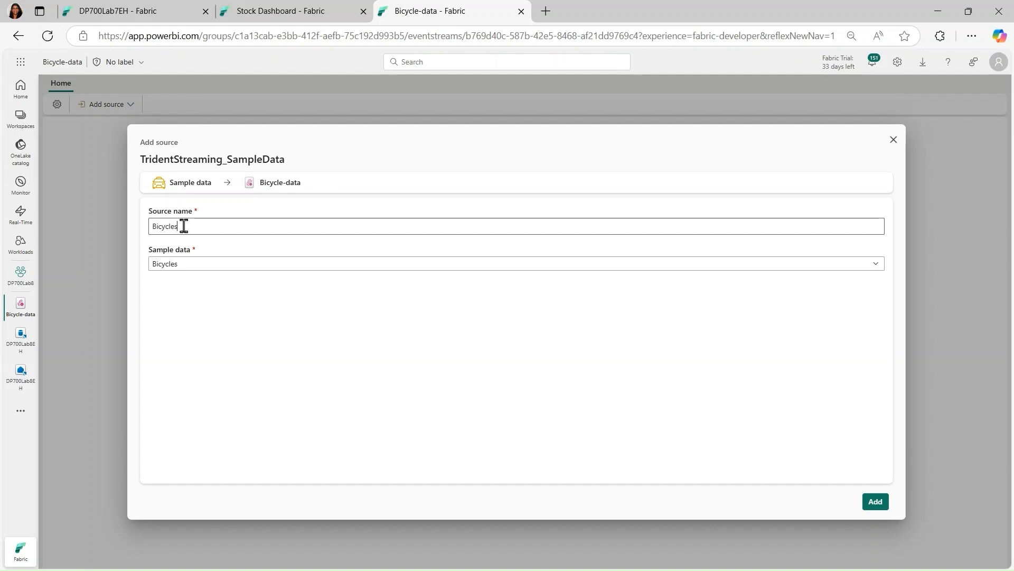
left_click(245, 267)
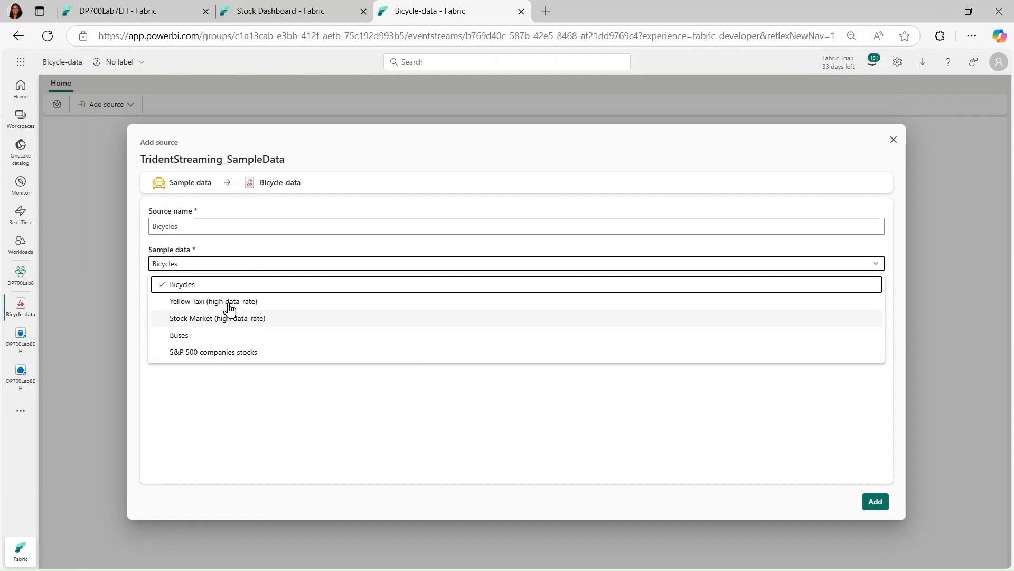
left_click(196, 288)
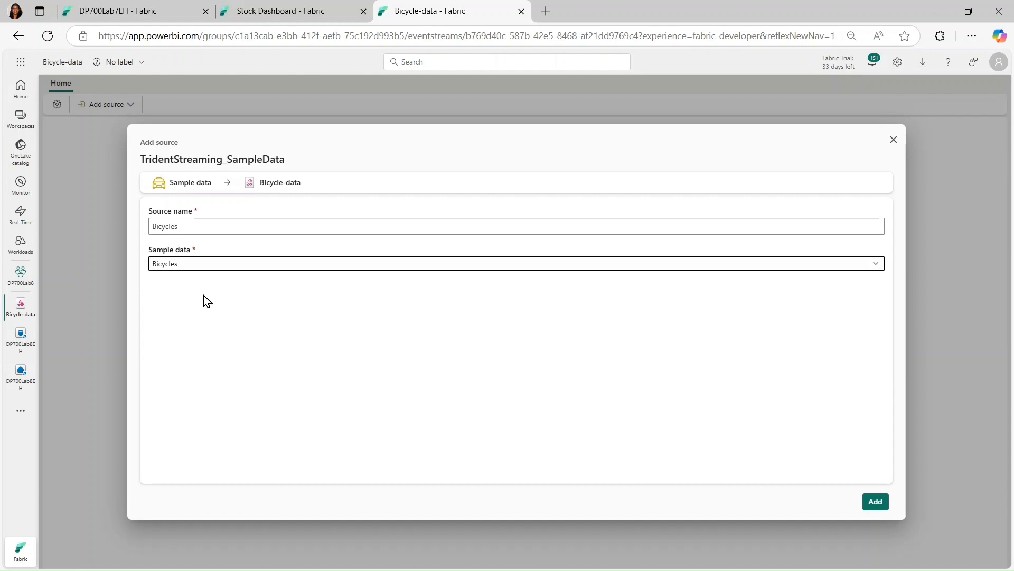
left_click(875, 502)
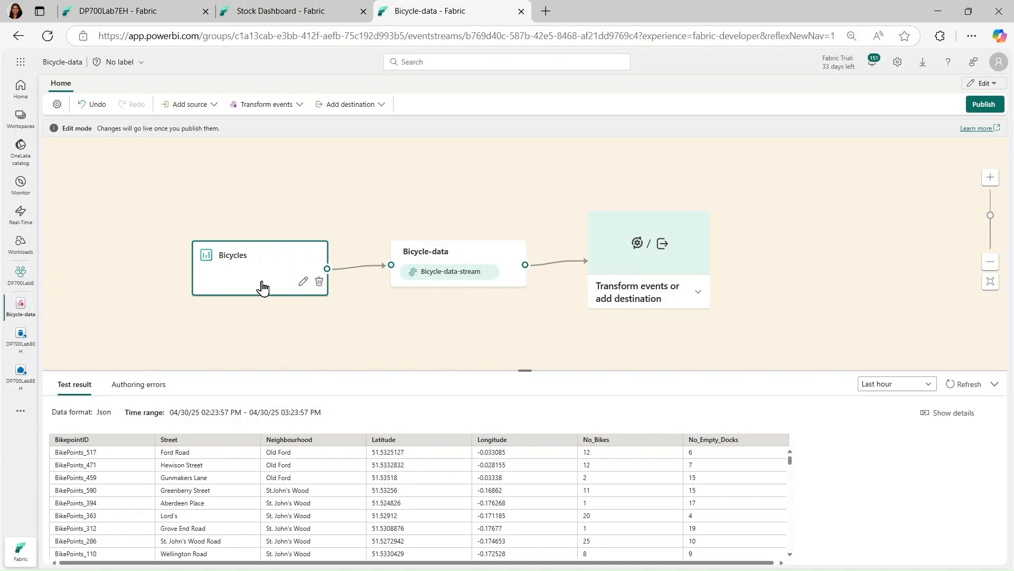
Step: Examine the data previews of the Bicycle-data stream node and the Bicycles source node
left_click(444, 258)
left_click(524, 550)
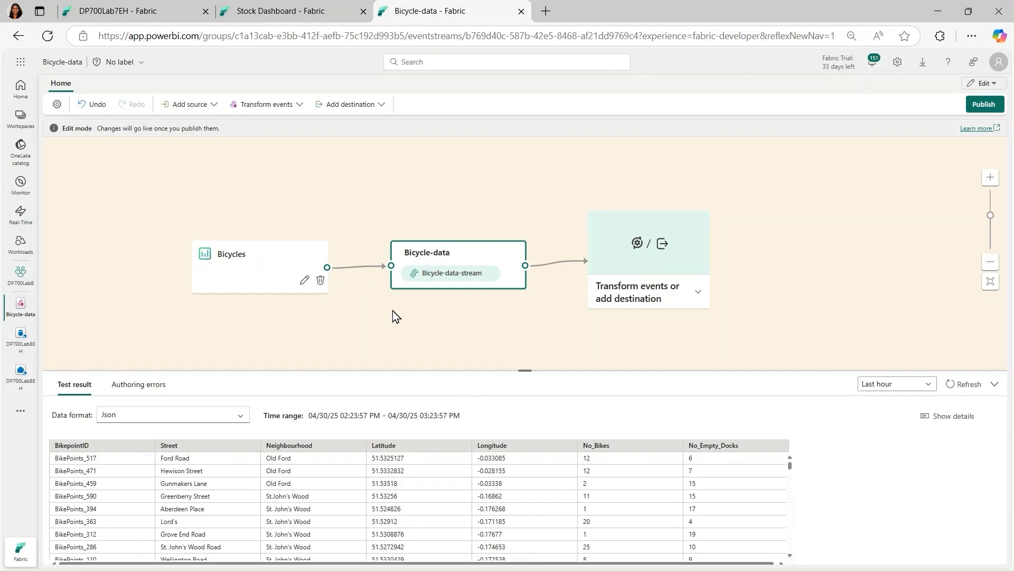
left_click(236, 283)
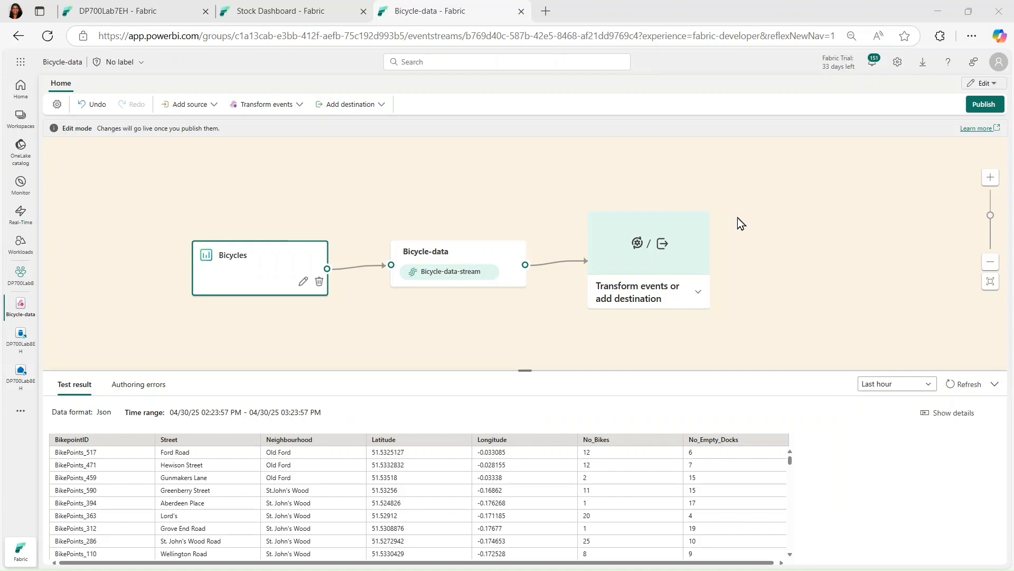
Step: Add an Eventhouse destination after the Bicycle-data stream and name it bikes-table
left_click(683, 248)
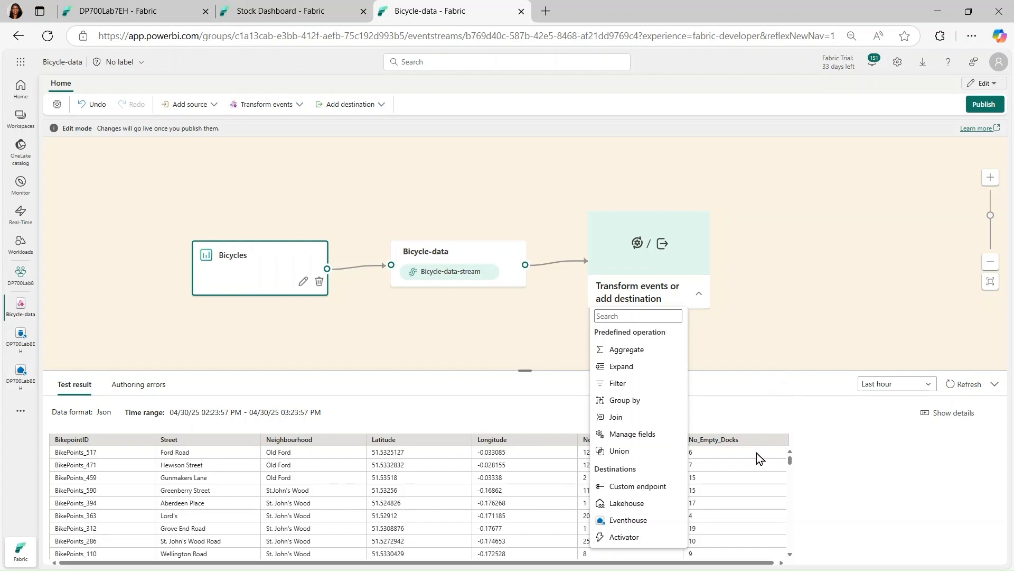
left_click(638, 522)
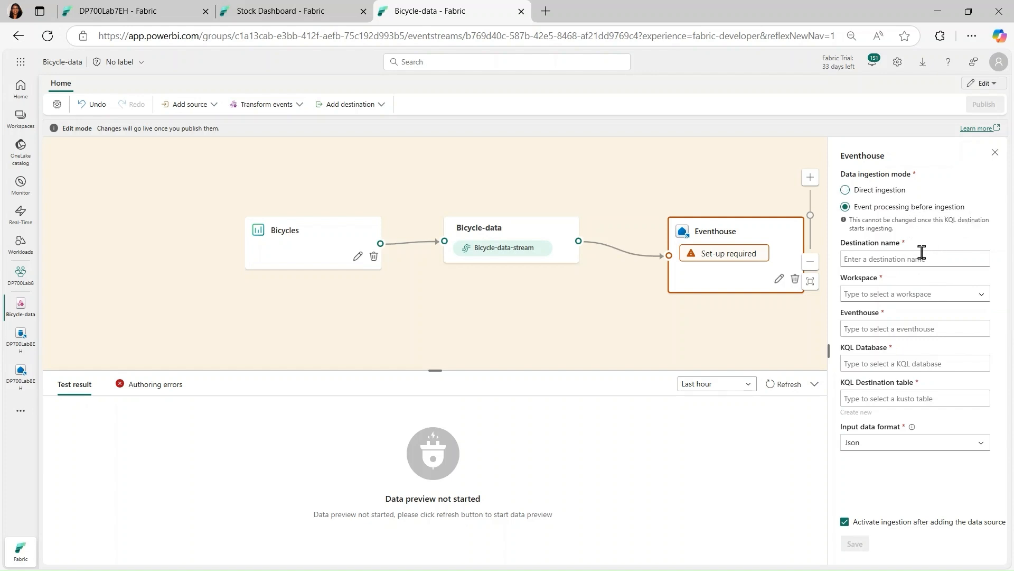
left_click(901, 255)
type("bikes-table")
Step: Set the destination's workspace to DP700Lab8, and both its eventhouse and its KQL database to DP700Lab8EH
left_click(888, 289)
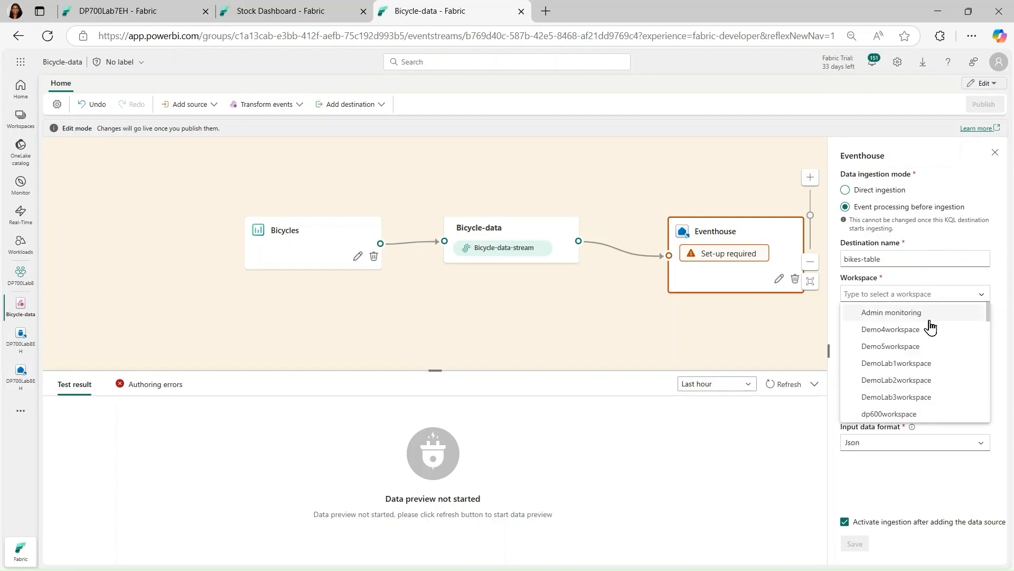
left_click_drag(987, 315, 978, 356)
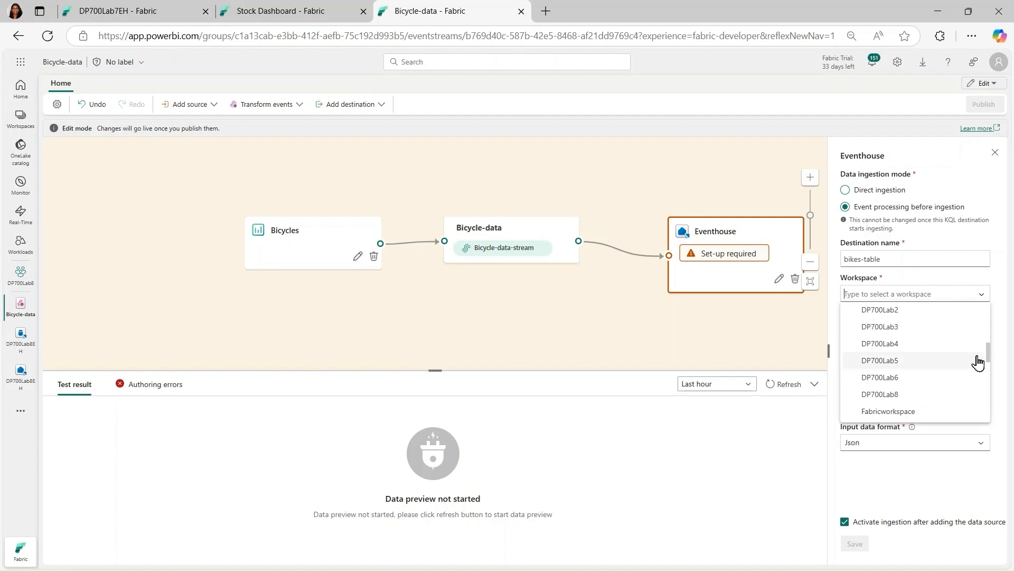
left_click(900, 401)
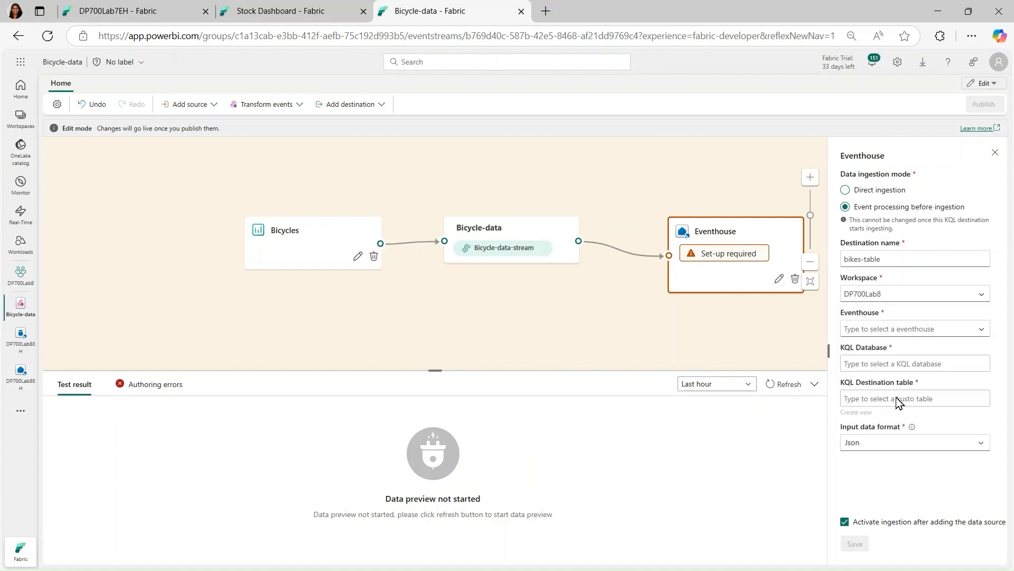
left_click(980, 333)
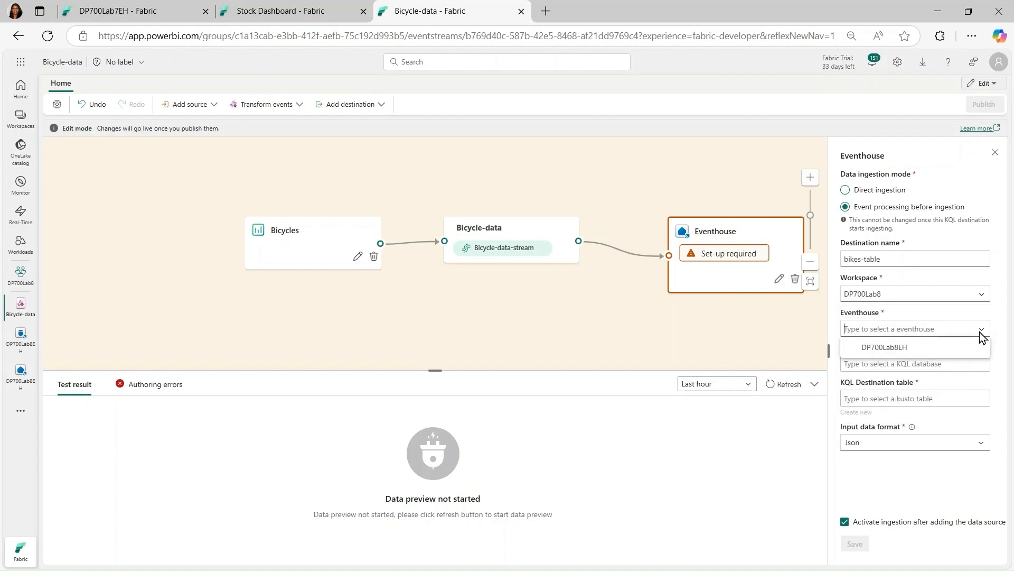
left_click(912, 348)
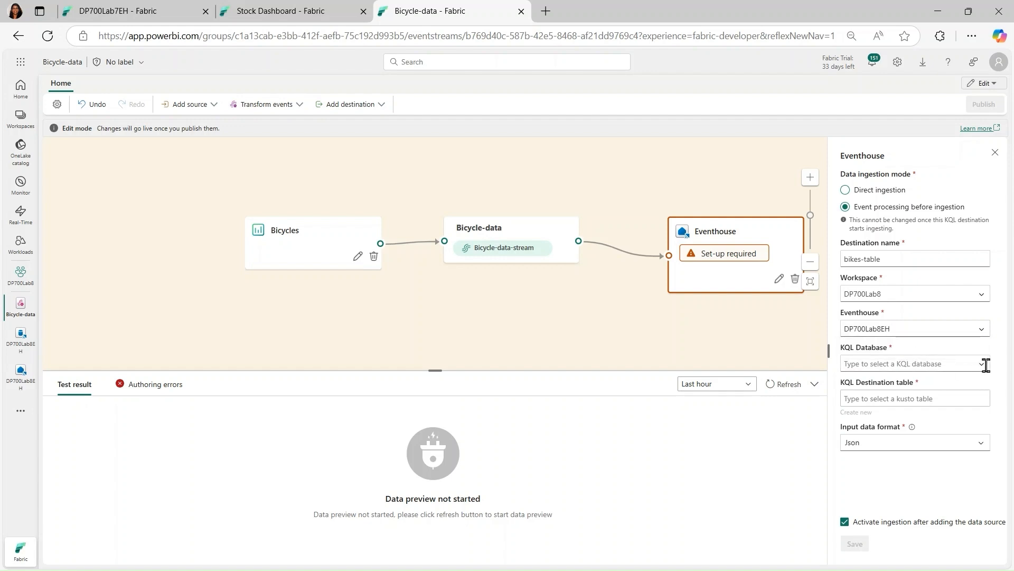
left_click(982, 364)
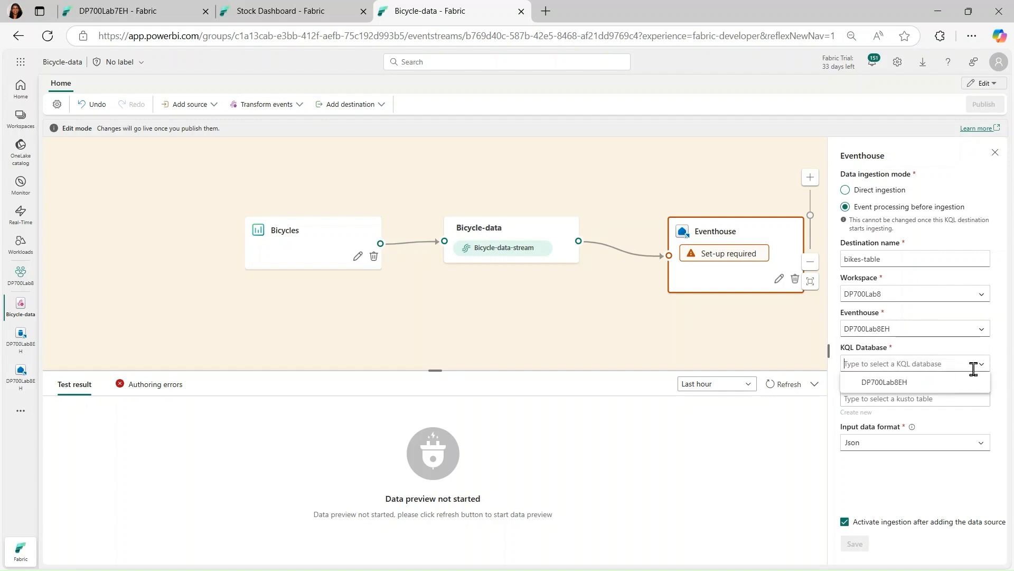
left_click(926, 382)
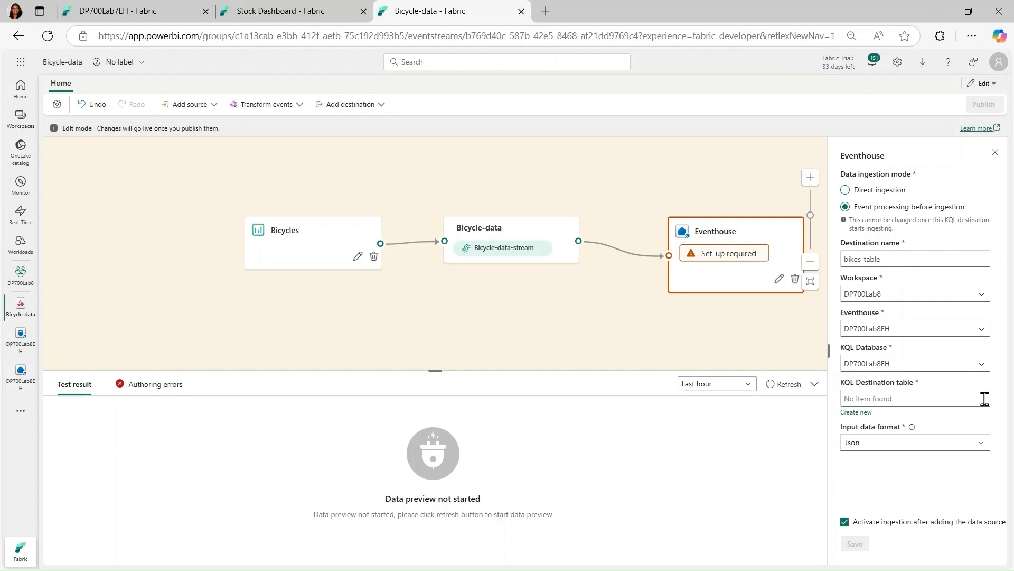
Step: Create a new KQL destination table named bikes for the Eventhouse destination and save the destination's settings
type("bikes")
left_click(947, 400)
left_click(857, 412)
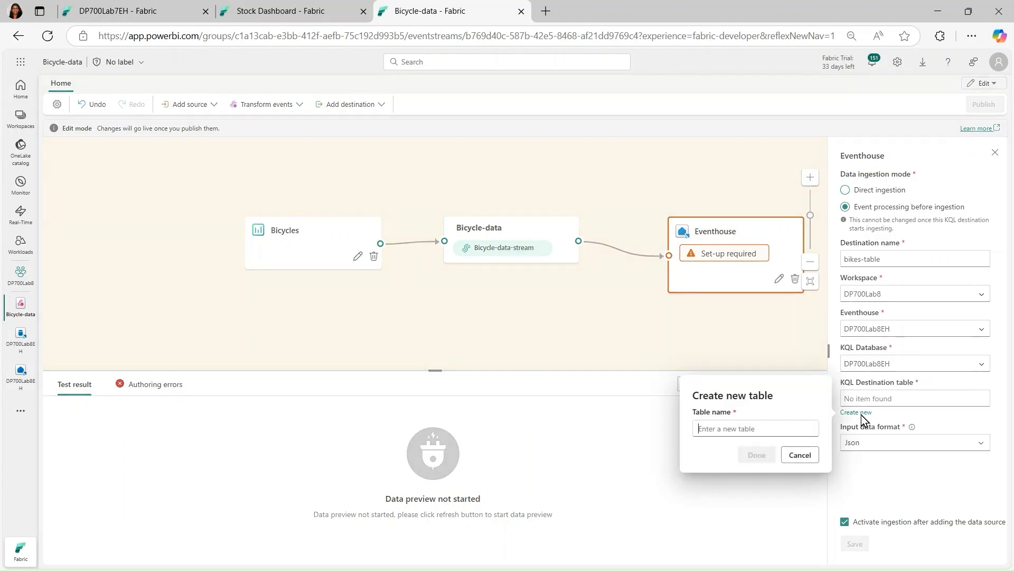
type("bke")
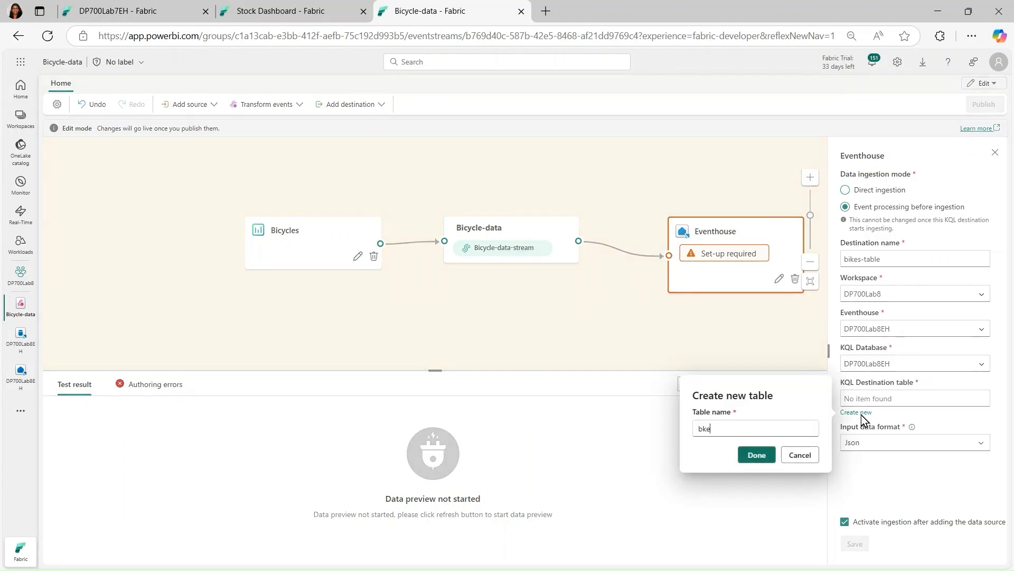
key("BackSpace")
type("ikes")
left_click(757, 454)
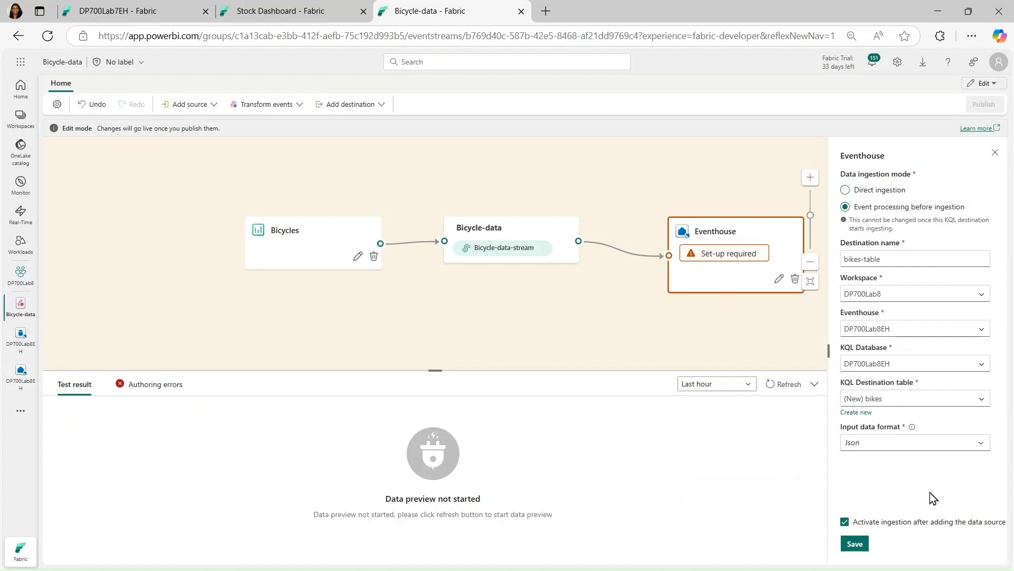
left_click(855, 543)
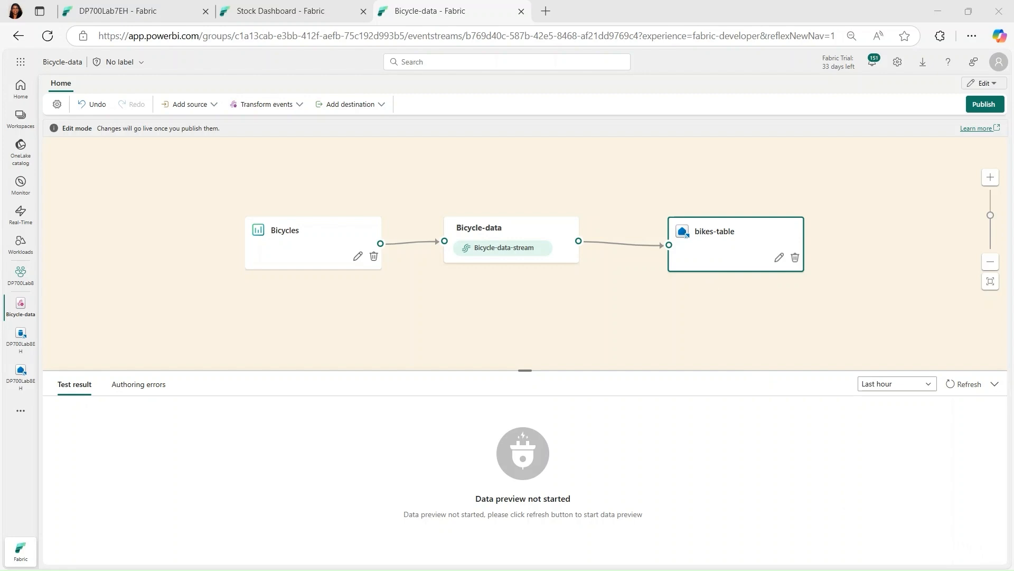
Step: Publish the eventstream and show the data preview of the bikes-table destination
left_click(986, 105)
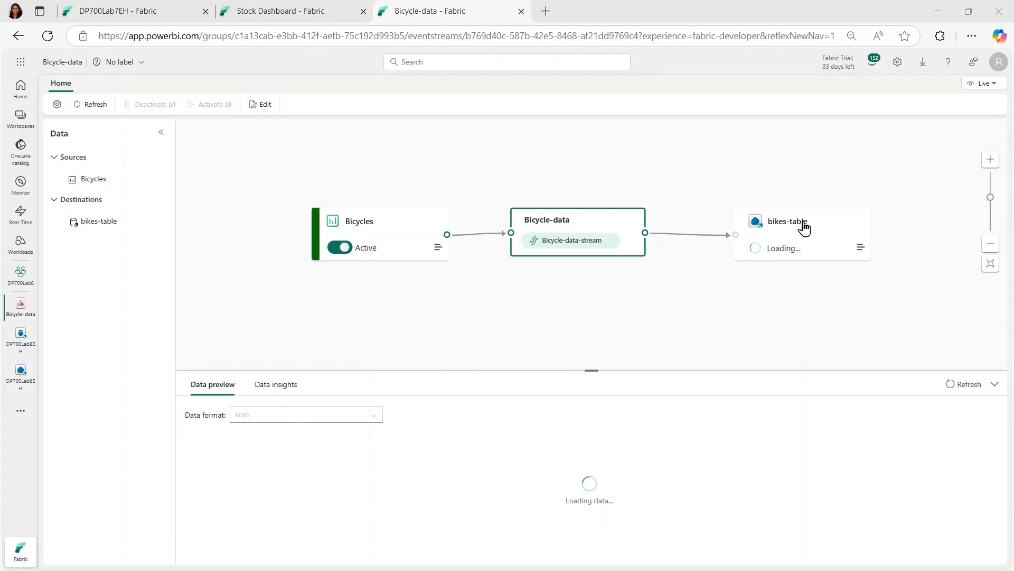
left_click(820, 224)
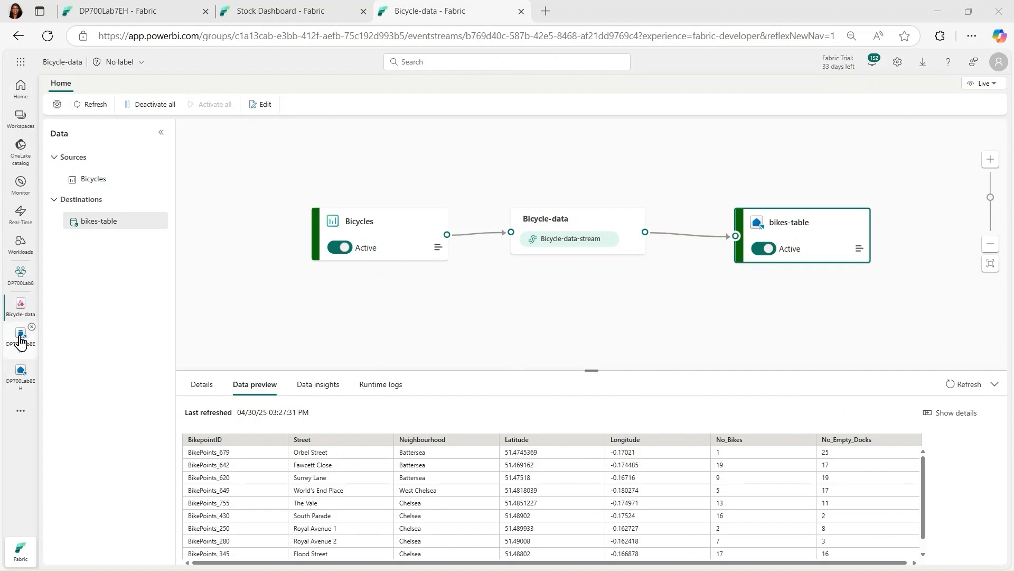
Step: Open the DP700Lab8EH KQL database, refresh it, and expand the bikes table to examine its columns
left_click(22, 341)
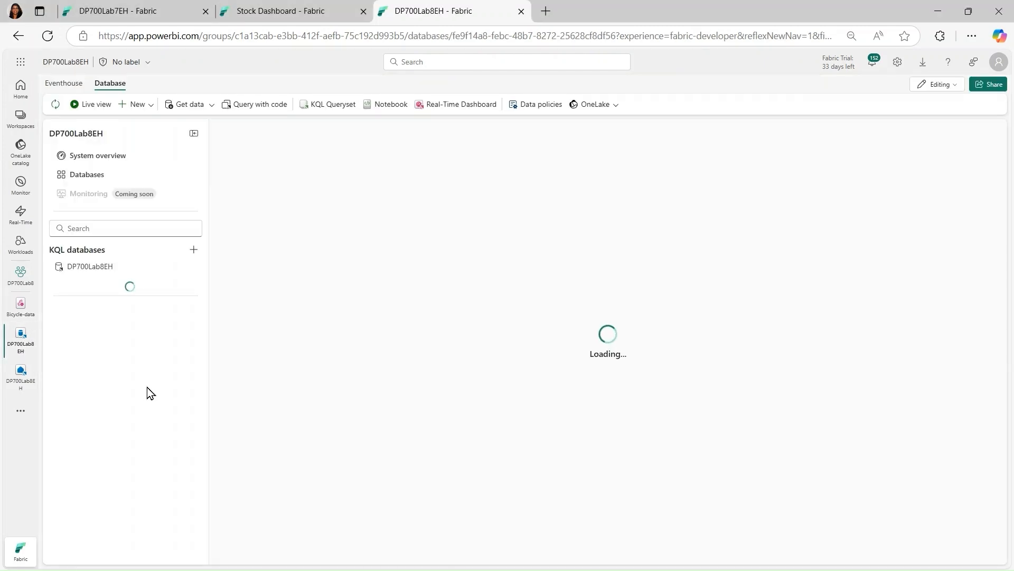
left_click(194, 267)
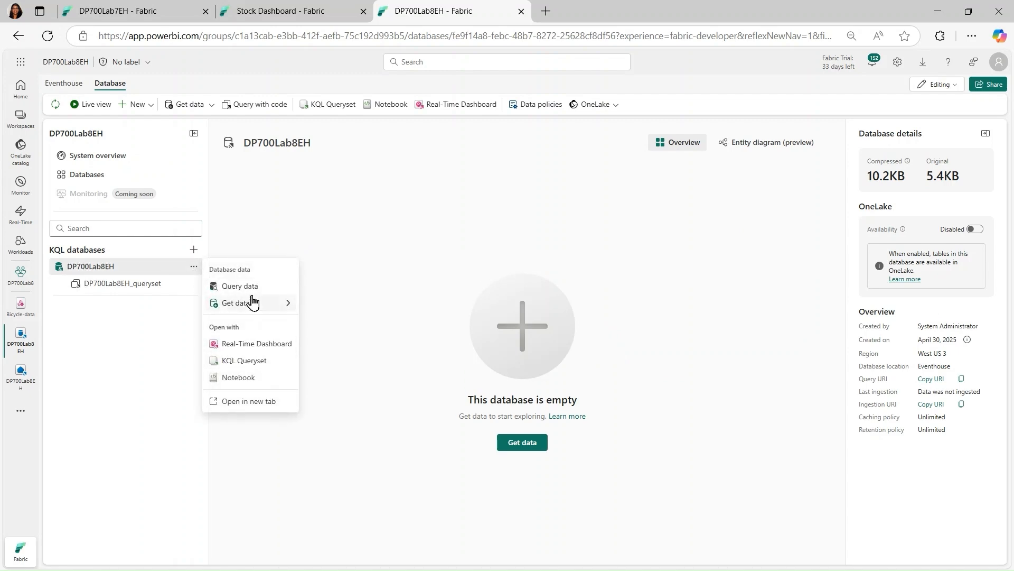
left_click(112, 344)
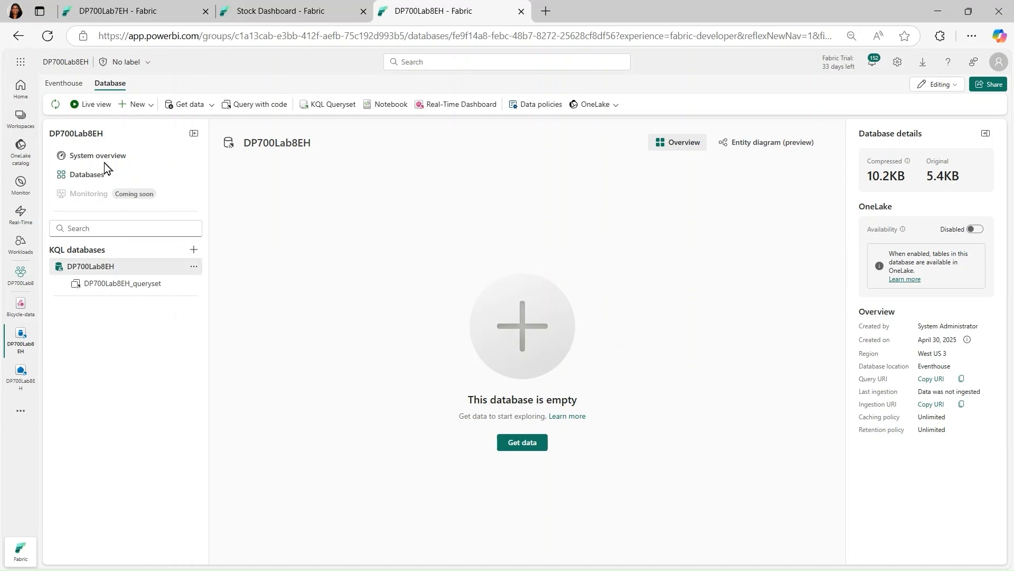
left_click(56, 106)
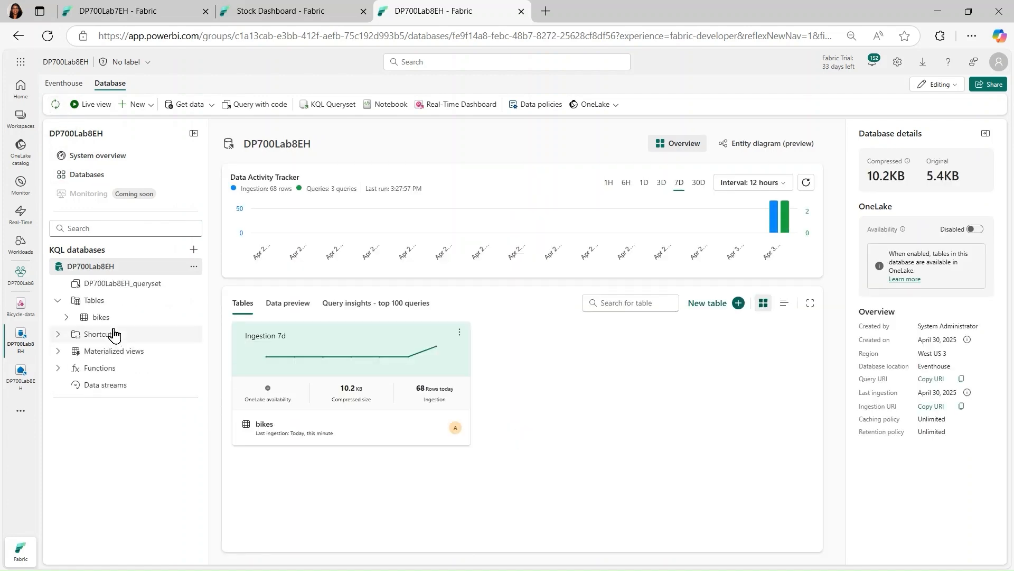
left_click(62, 318)
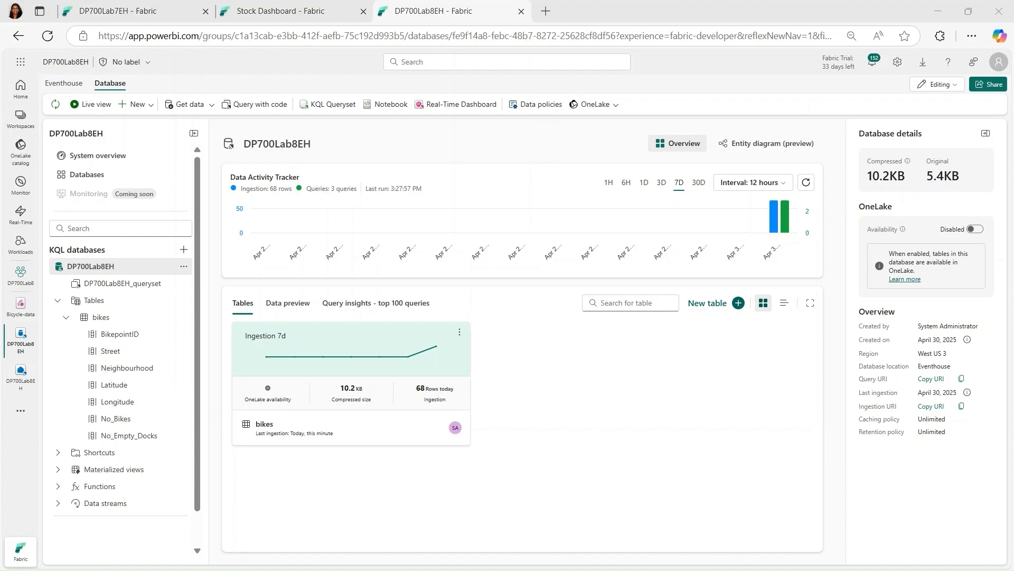
Step: In DP700Lab8EH_queryset, replace the table placeholder of the "take 100" query with bikes and run that query
left_click(154, 286)
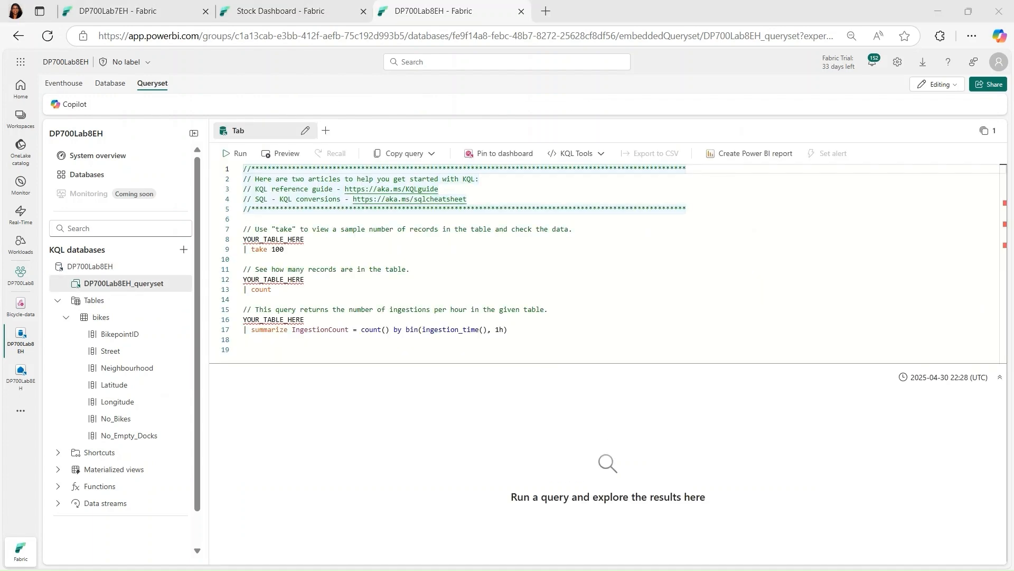
left_click(301, 239)
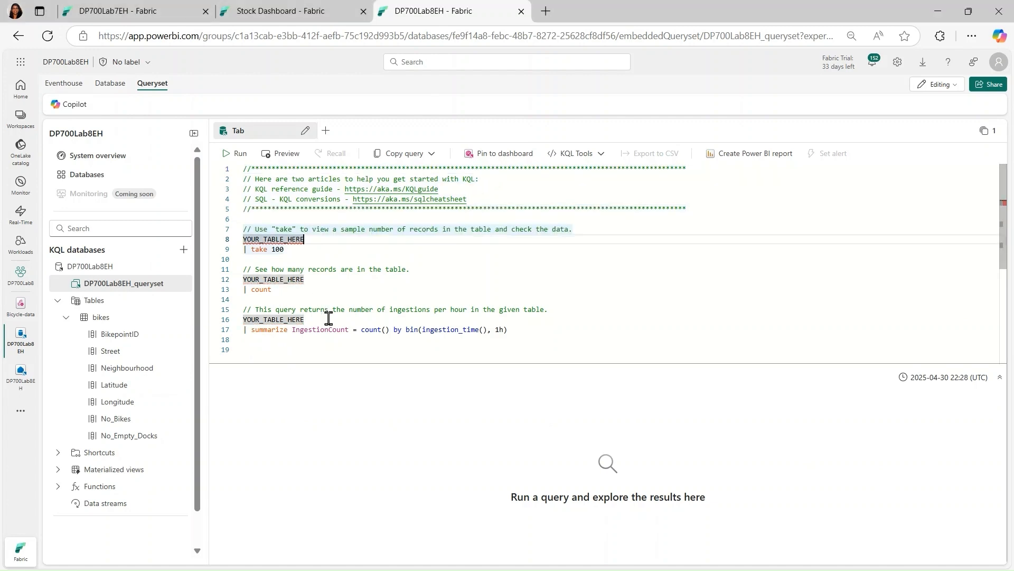
key("BackSpace")
key("BackSpace")
key("BackSpace")
key("BackSpace")
key("BackSpace")
key("BackSpace")
key("BackSpace")
key("BackSpace")
key("BackSpace")
key("BackSpace")
key("BackSpace")
key("BackSpace")
key("BackSpace")
key("BackSpace")
key("BackSpace")
type("bikes")
key("Escape")
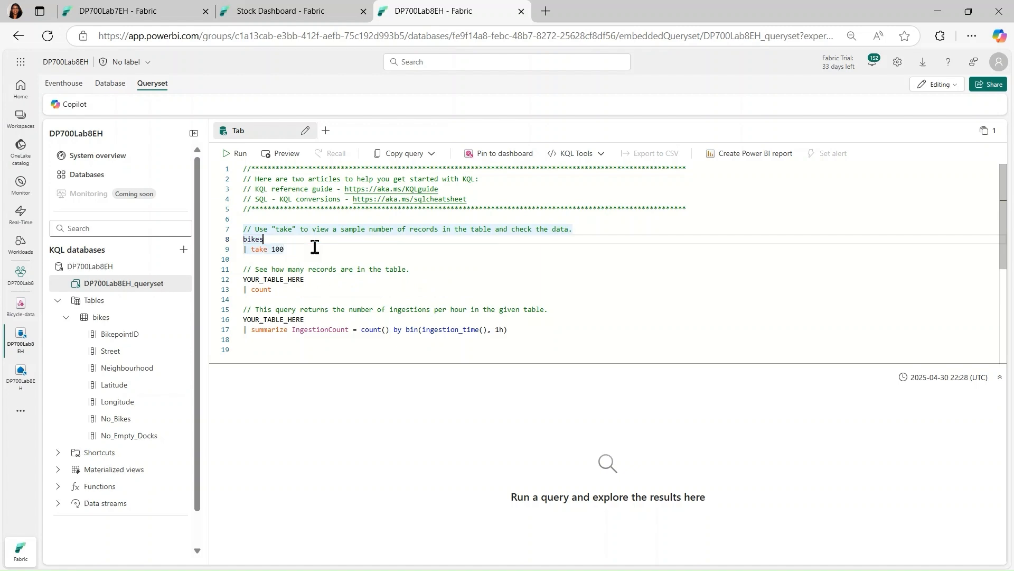
left_click_drag(302, 249, 240, 237)
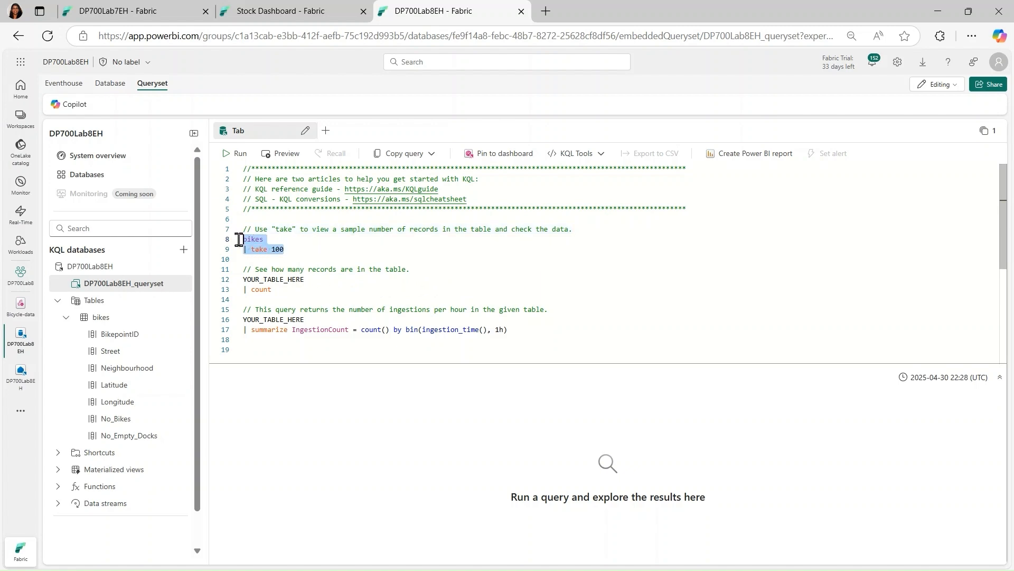
left_click(240, 154)
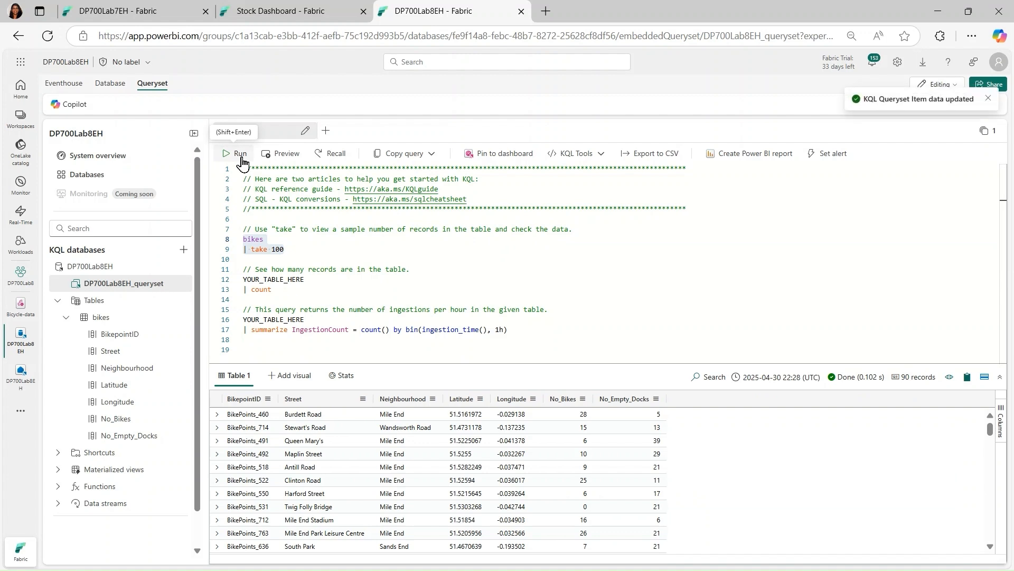
Step: Add a commented query at the end, "bikes | where ingestion_time() between (now(-1d) .. now())", and run it
left_click(245, 348)
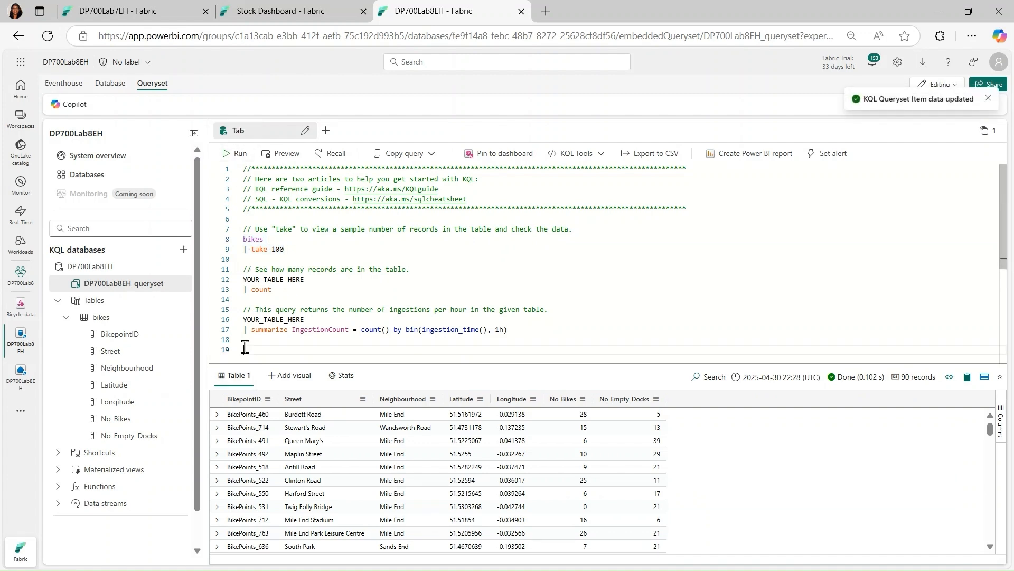
type("// See the most recent data - records ingested in the last 24 hours. bikes | where ingestion_time() between (now(-1d) .. now())")
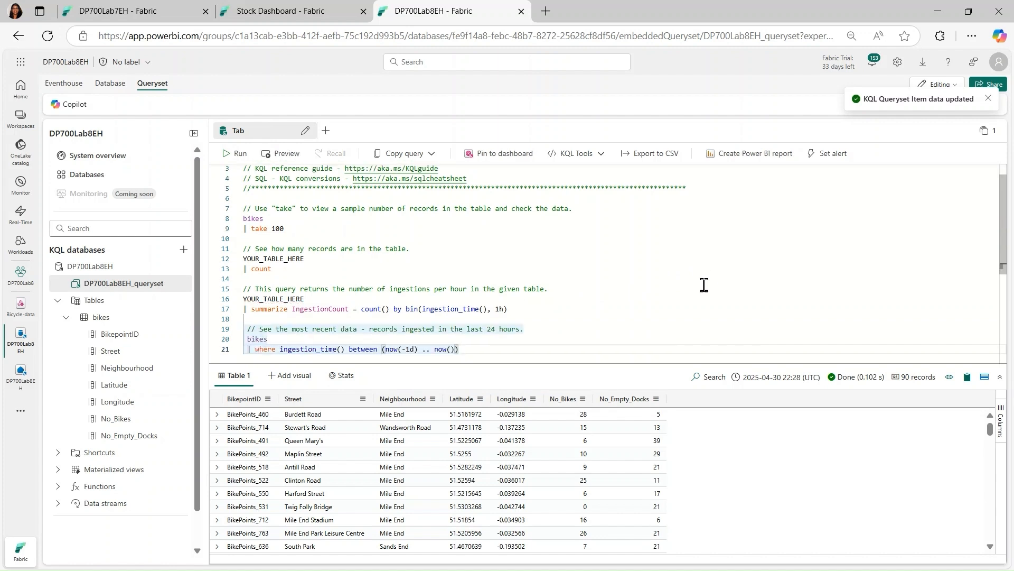
left_click_drag(459, 350, 243, 328)
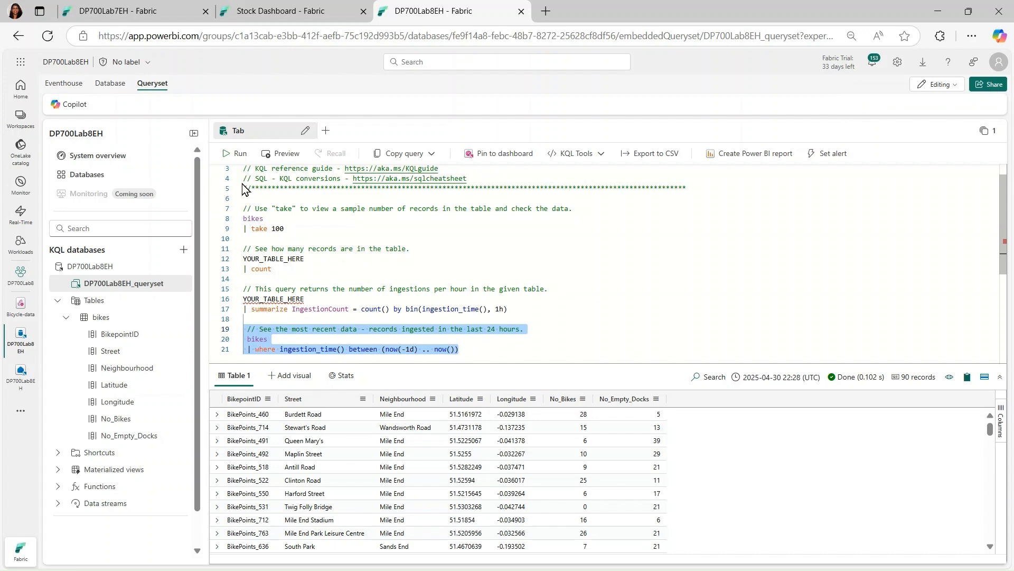
left_click(235, 156)
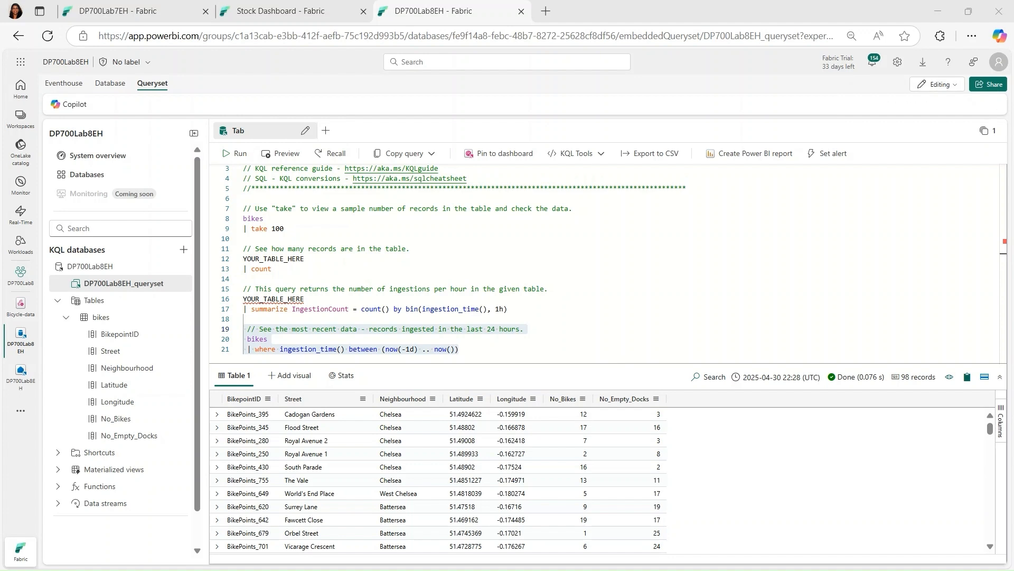
Step: Replace the table placeholder of the count query with bikes and run only that query
left_click_drag(305, 259, 244, 259)
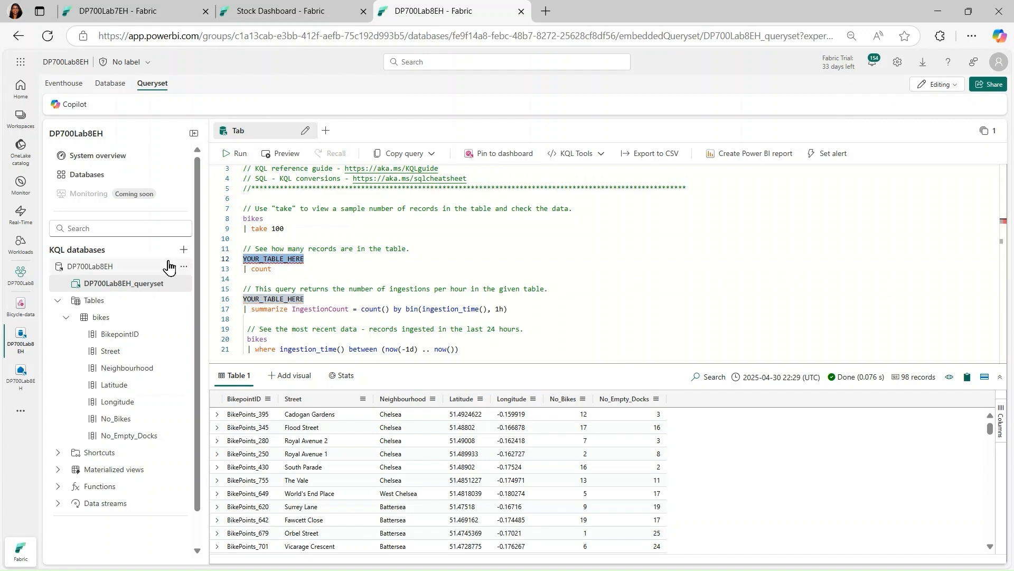
type("bike")
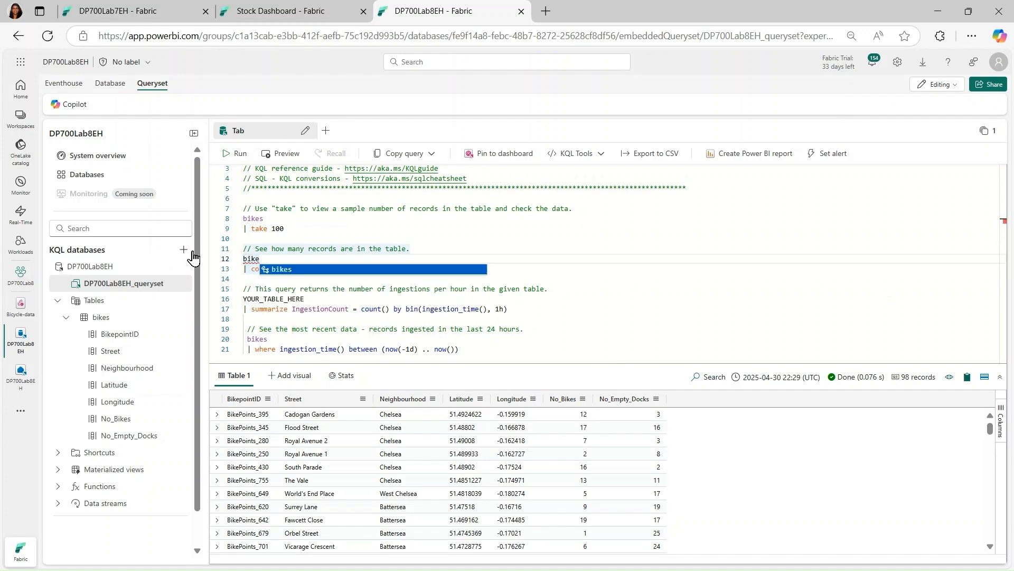
key("Tab")
left_click_drag(291, 271, 243, 258)
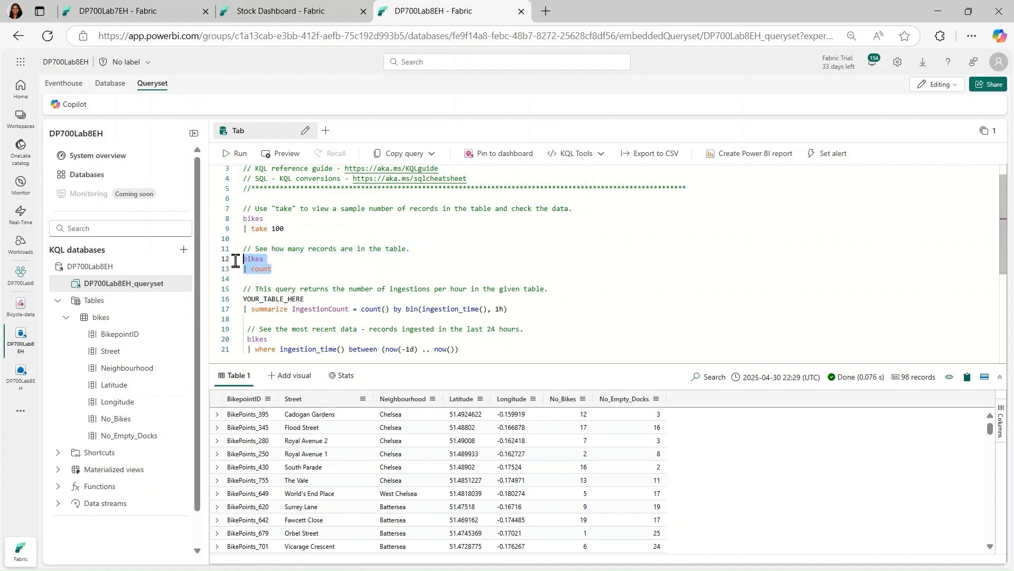
left_click(240, 154)
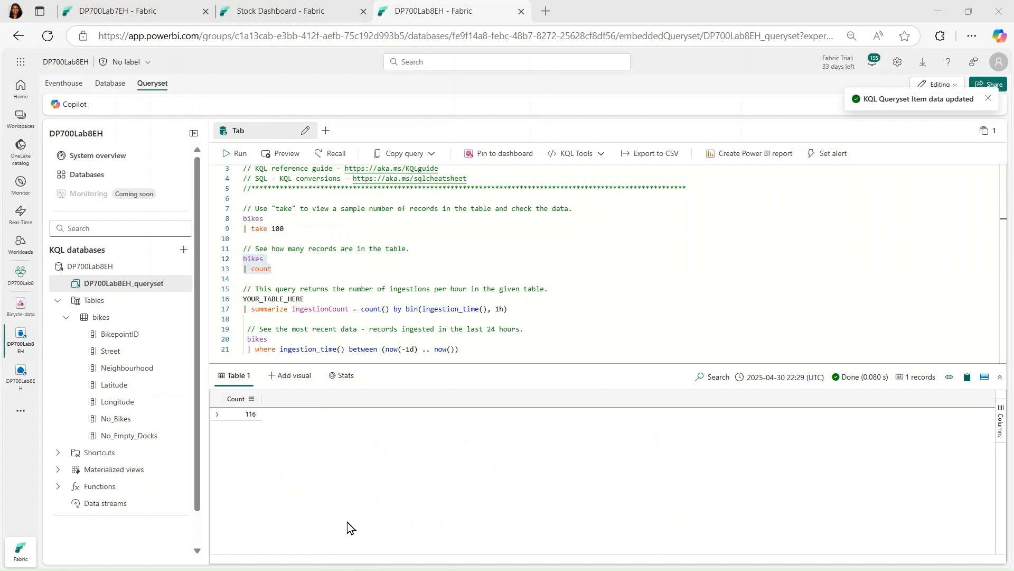
Step: Put the Bicycle-data eventstream into edit mode, add a Group by transformation, and connect the Bicycle-data stream's output to it
left_click(16, 309)
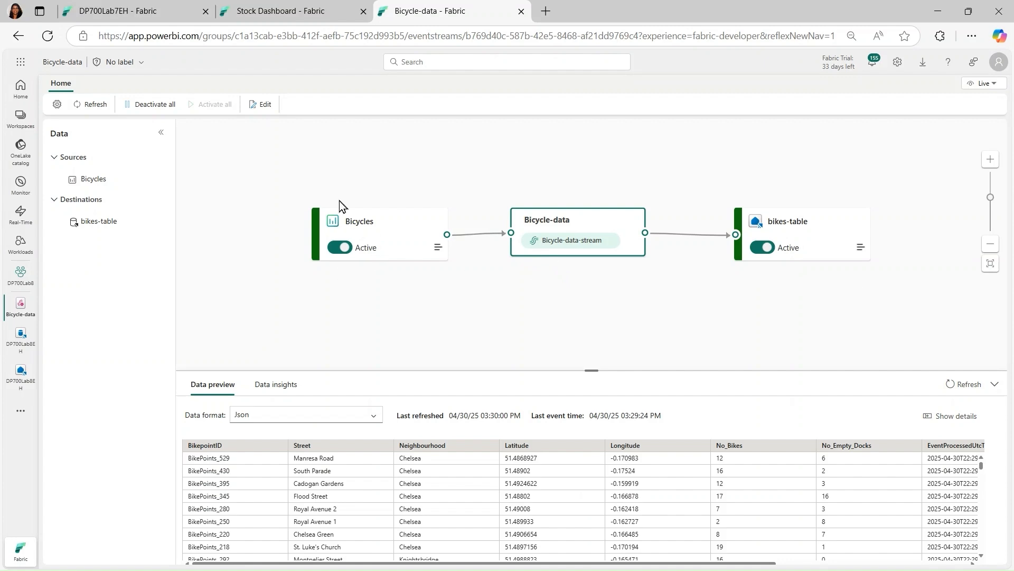
left_click(264, 105)
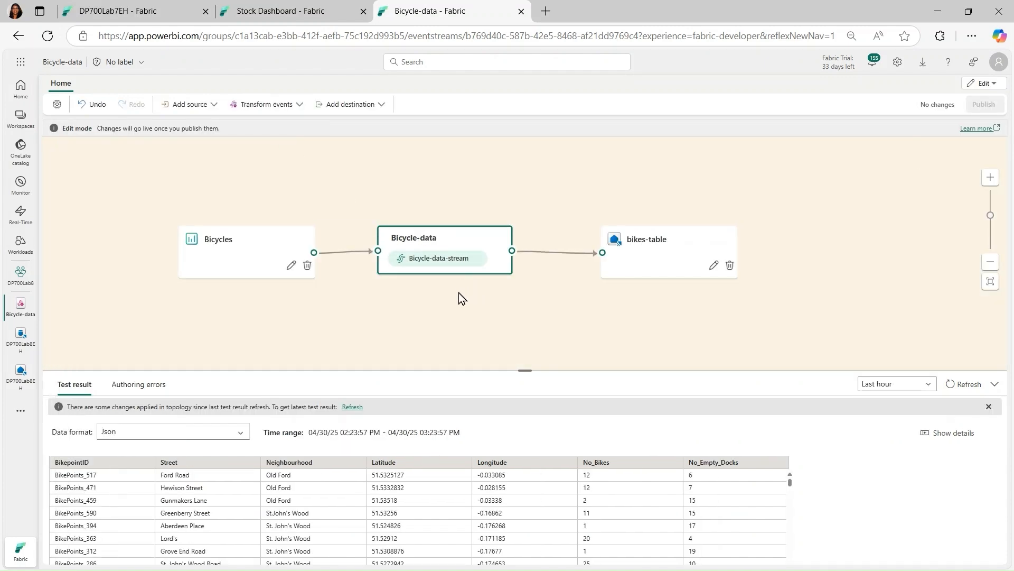
left_click(299, 105)
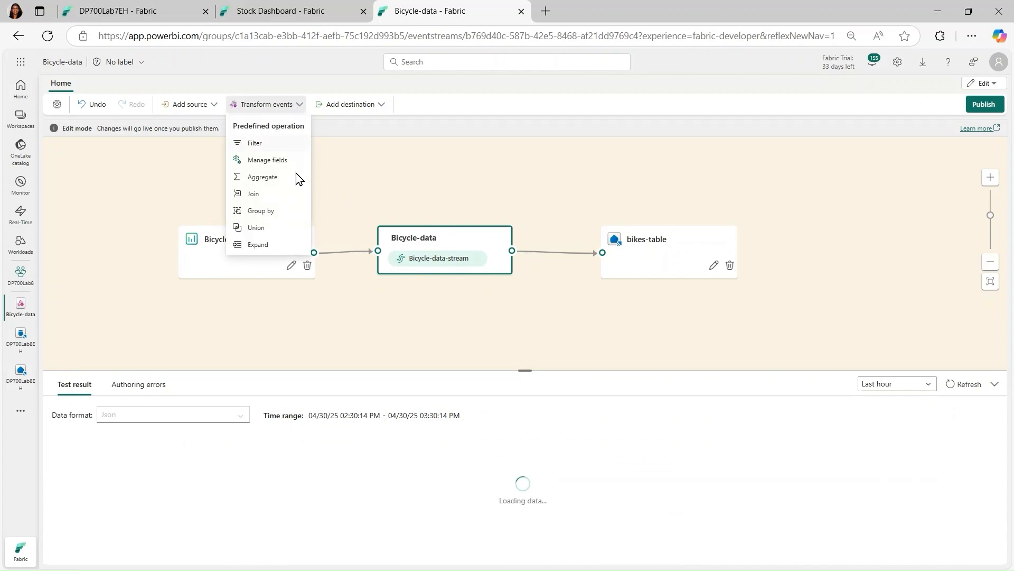
left_click(285, 216)
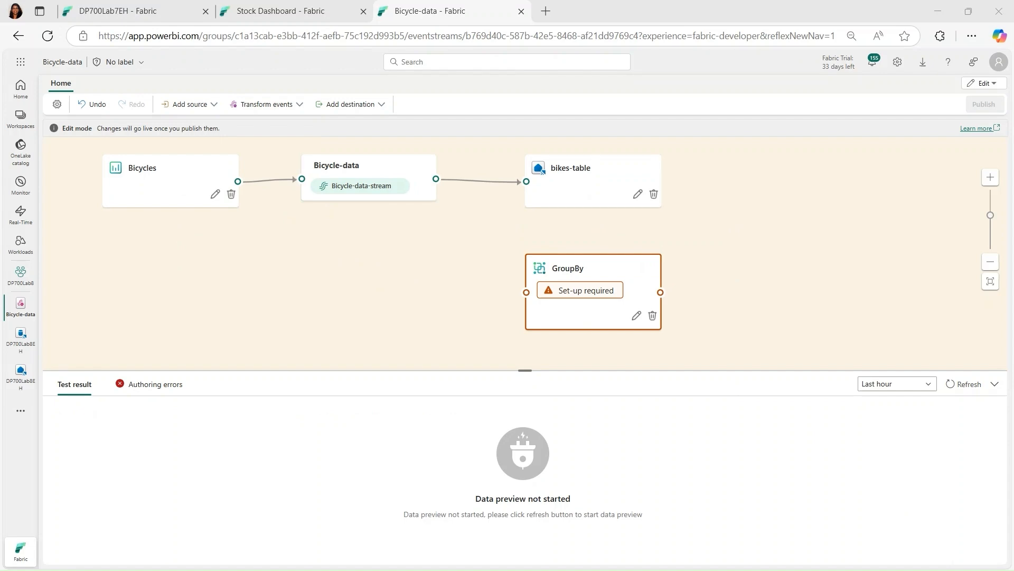
left_click_drag(436, 180, 527, 296)
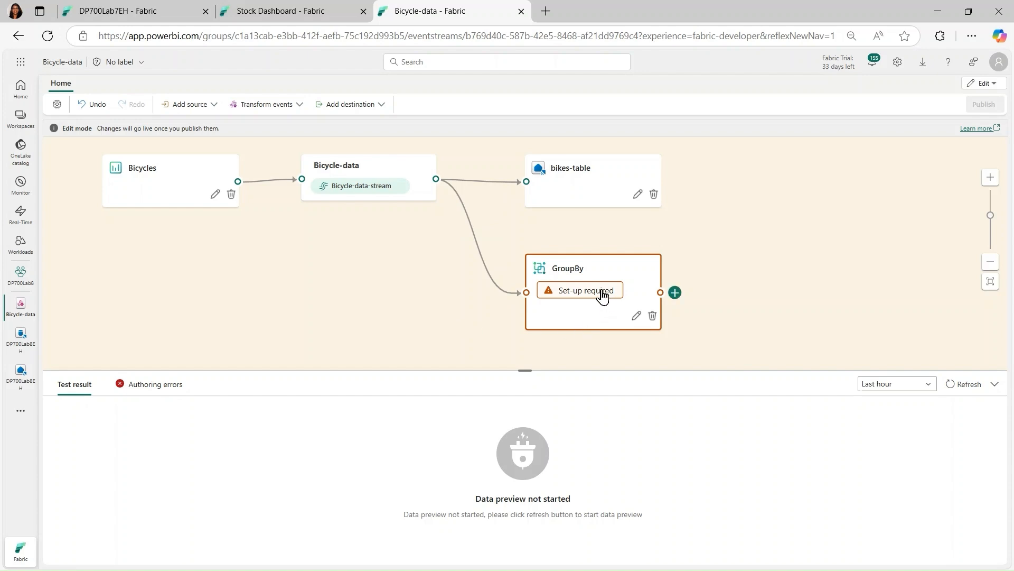
Step: Name the Group by operation GroupByStreet and add a Sum aggregation on the No_Bikes field
left_click(636, 315)
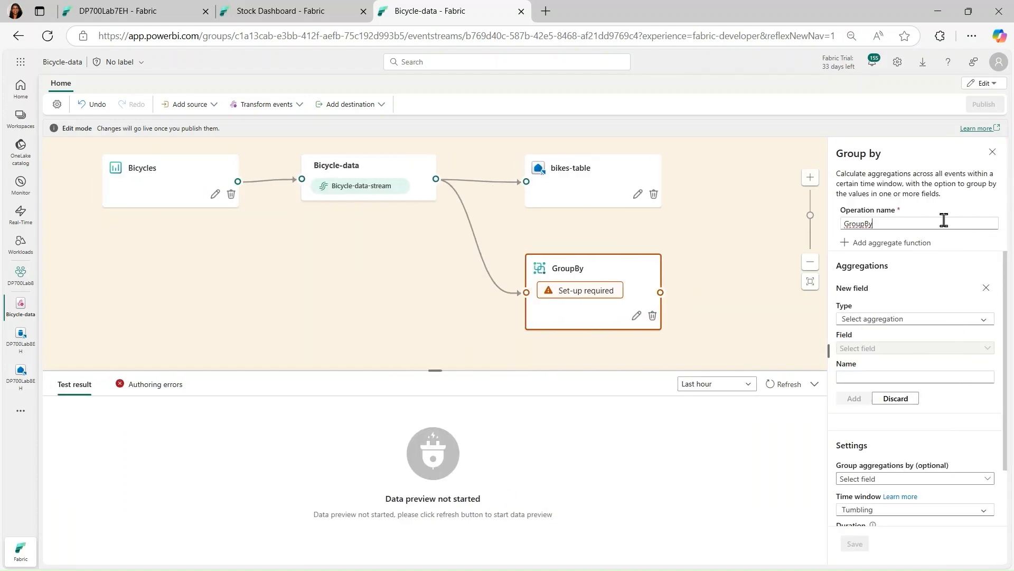
type("Street")
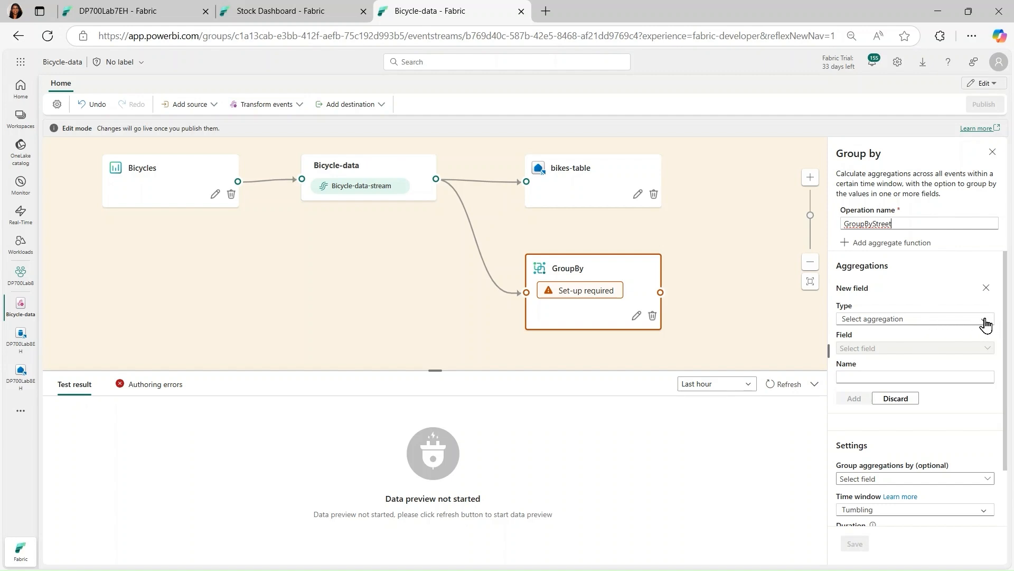
left_click(986, 323)
scroll(985, 391, "down", 1)
scroll(982, 397, "down", 1)
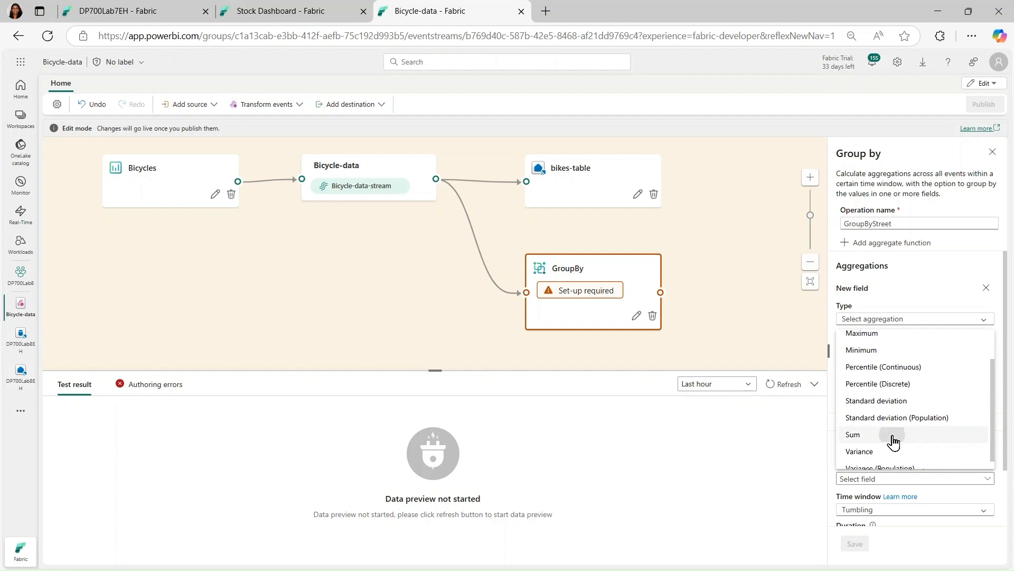
left_click(893, 438)
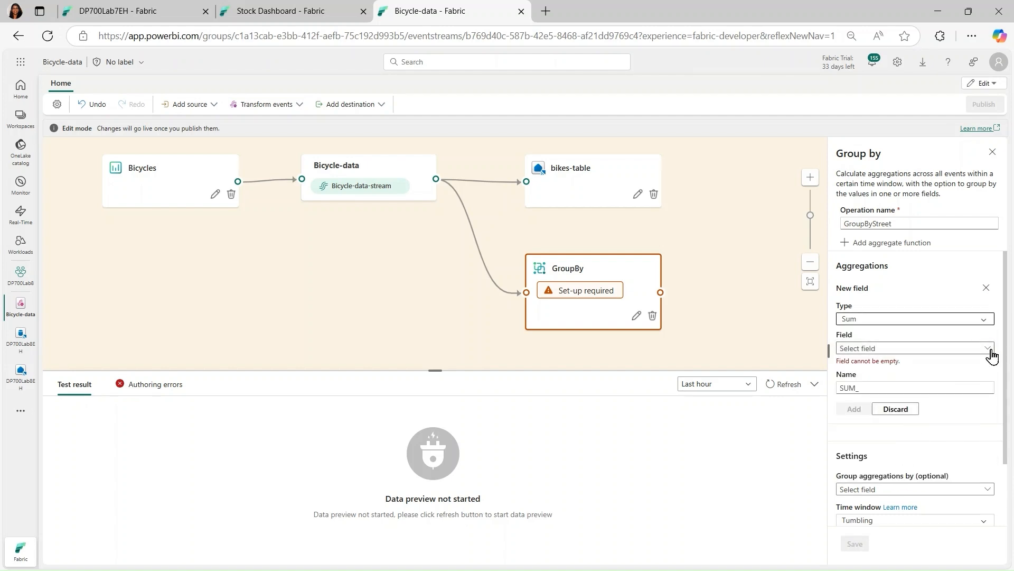
left_click(990, 349)
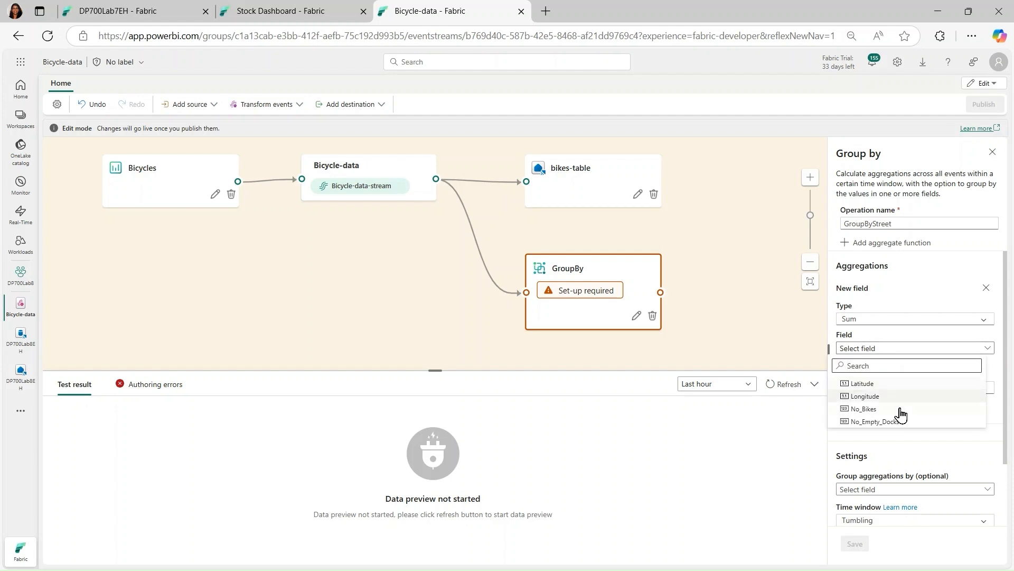
left_click(892, 410)
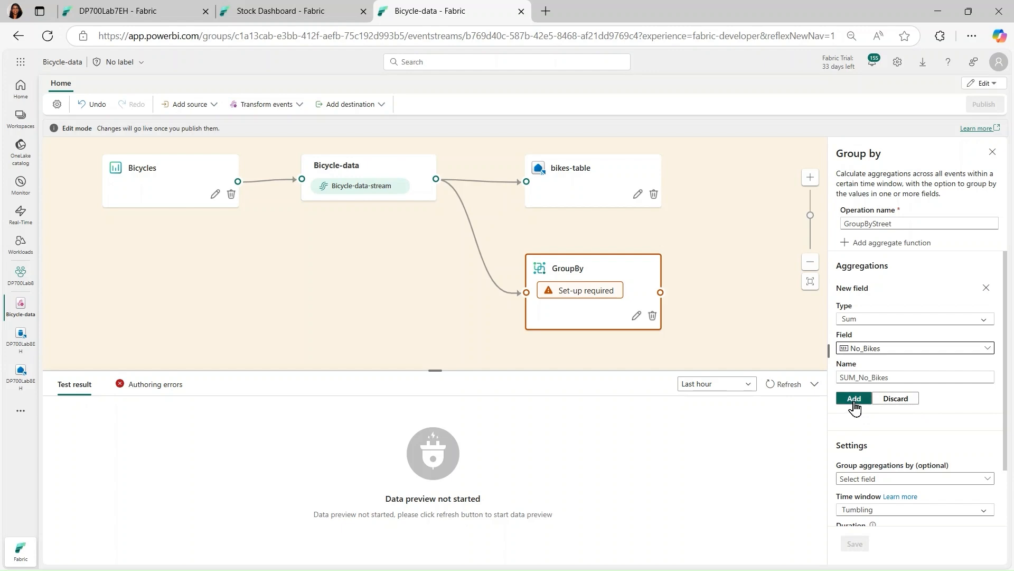
left_click(854, 399)
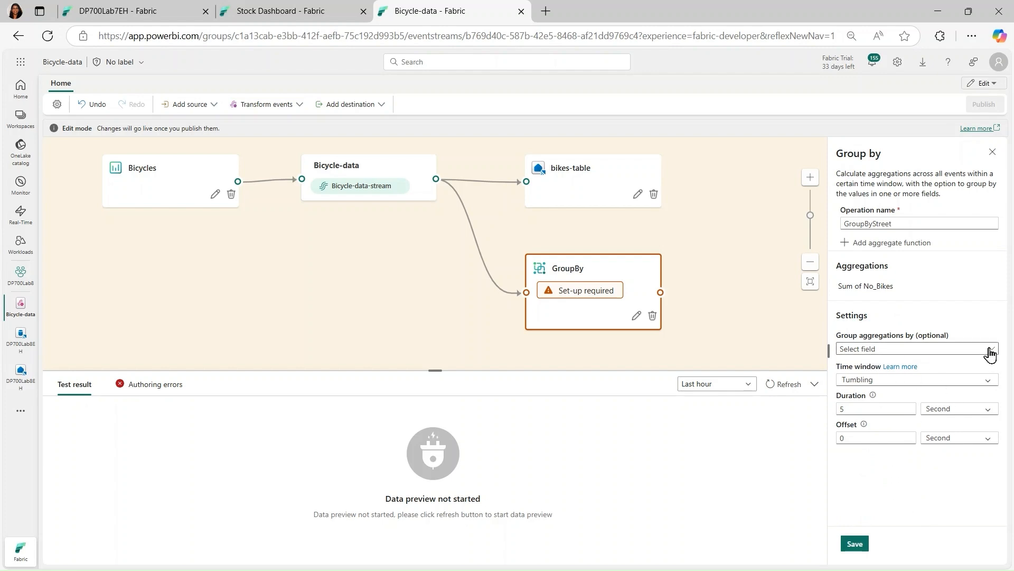
Step: Group the aggregations by the Street field and save the GroupByStreet operation
left_click(990, 349)
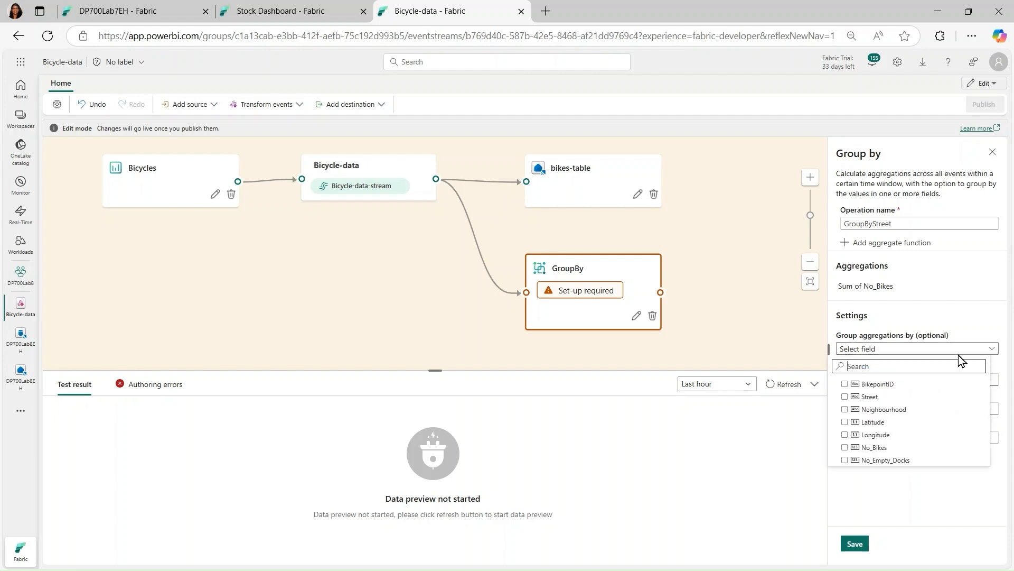
left_click(845, 397)
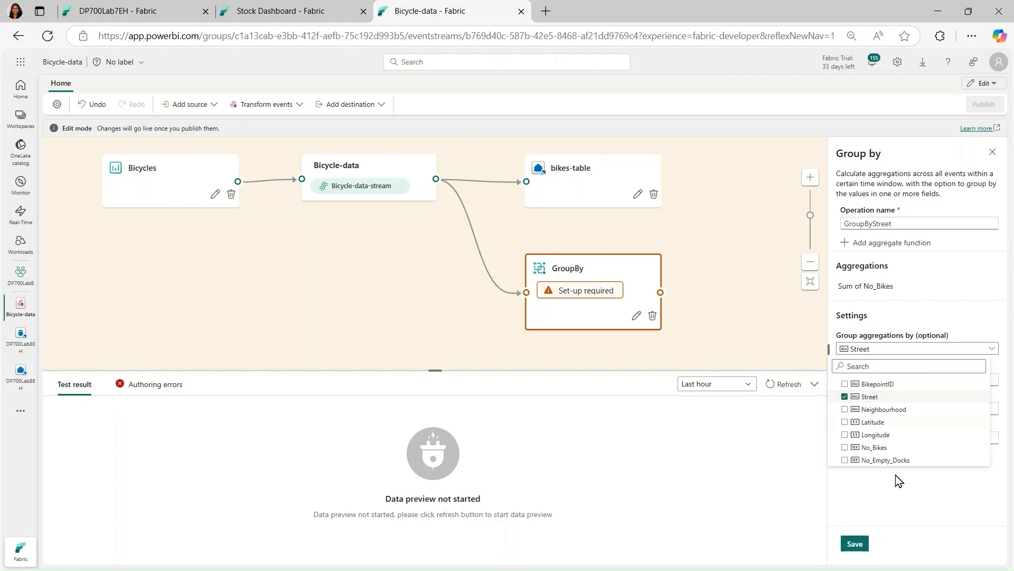
left_click(925, 520)
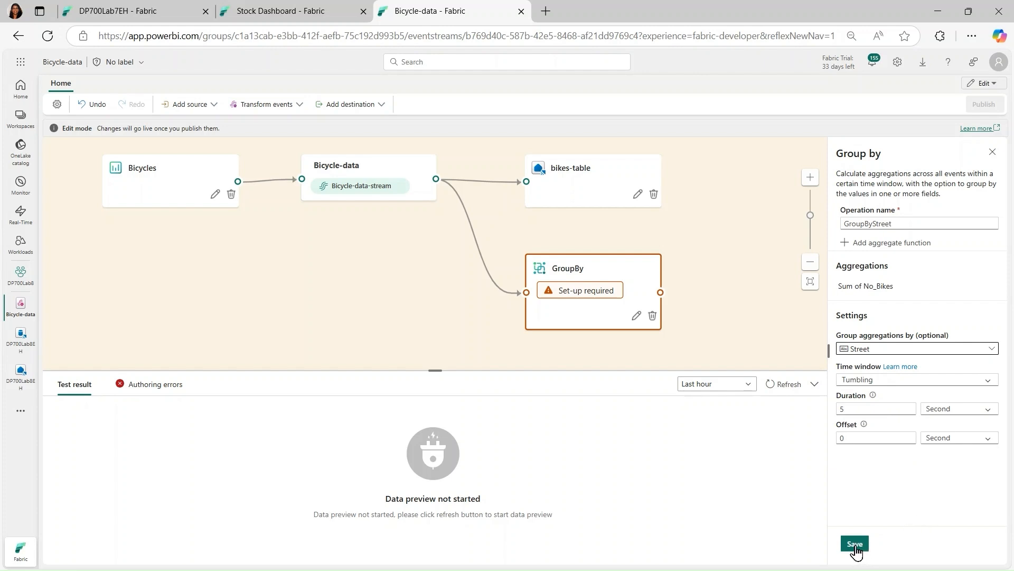
left_click(854, 544)
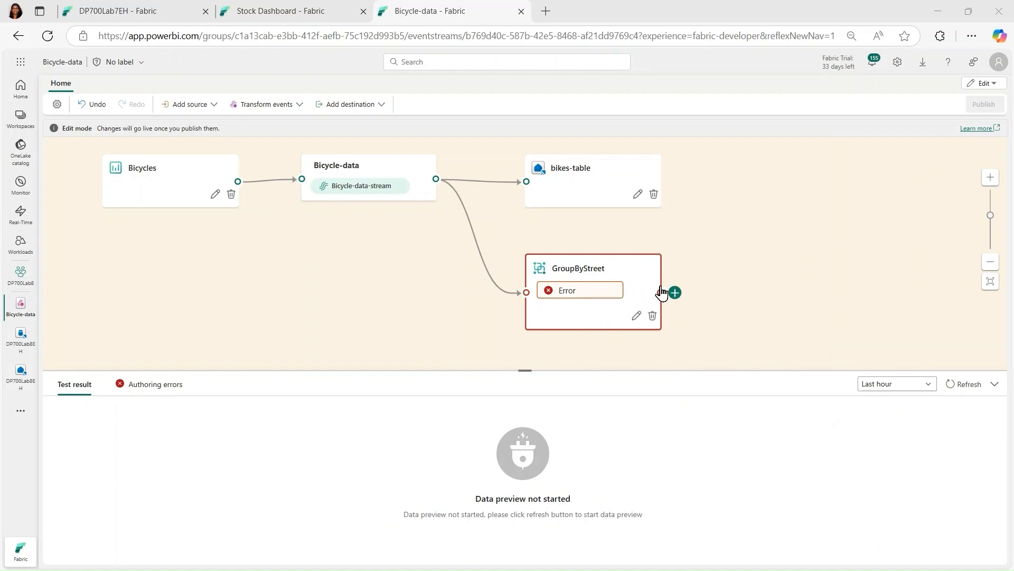
Step: Add an Eventhouse destination to the output of GroupByStreet and name it bikes-by-street-table
left_click(675, 293)
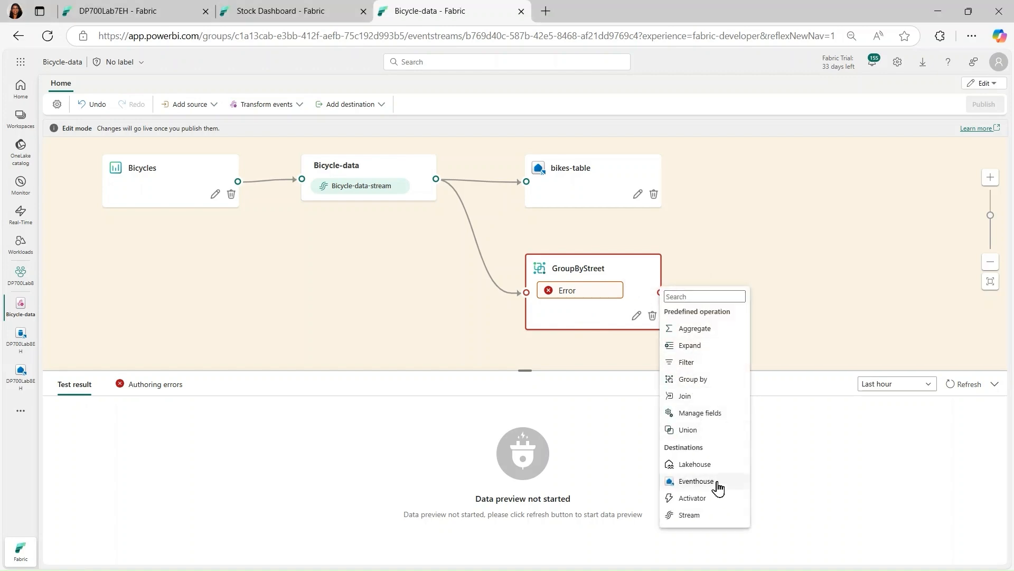
left_click(696, 481)
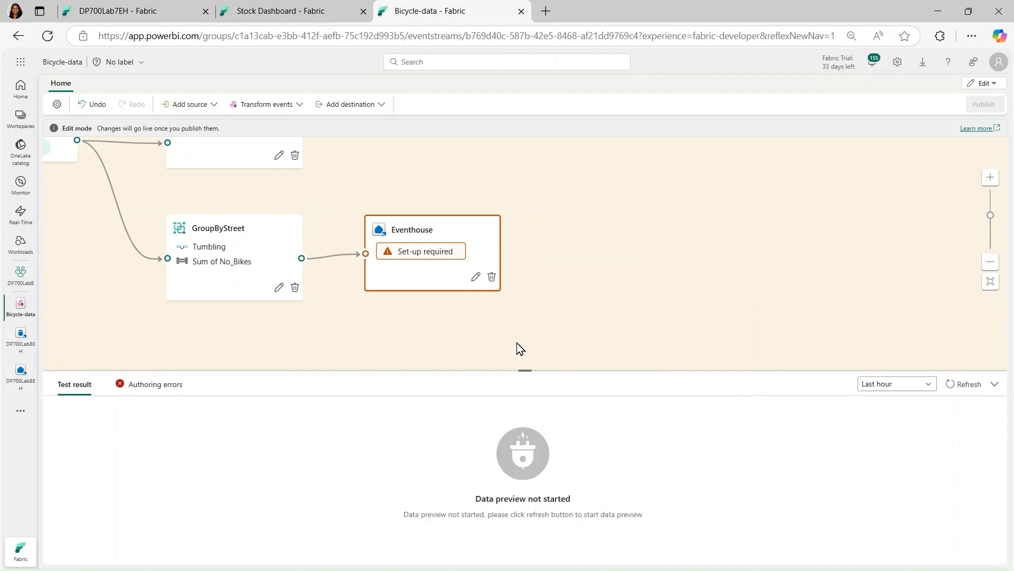
left_click(475, 280)
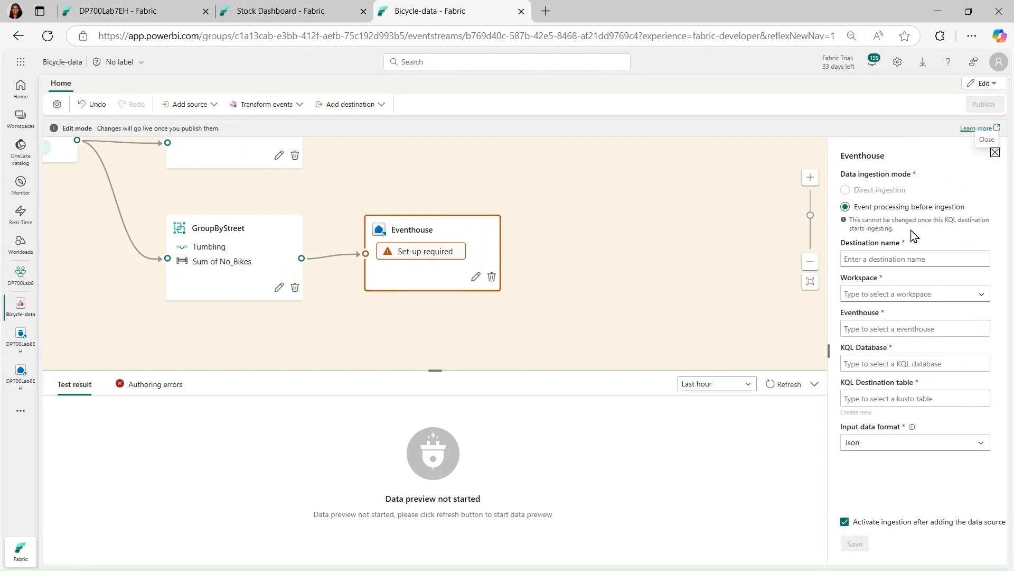
left_click(896, 262)
type("bike")
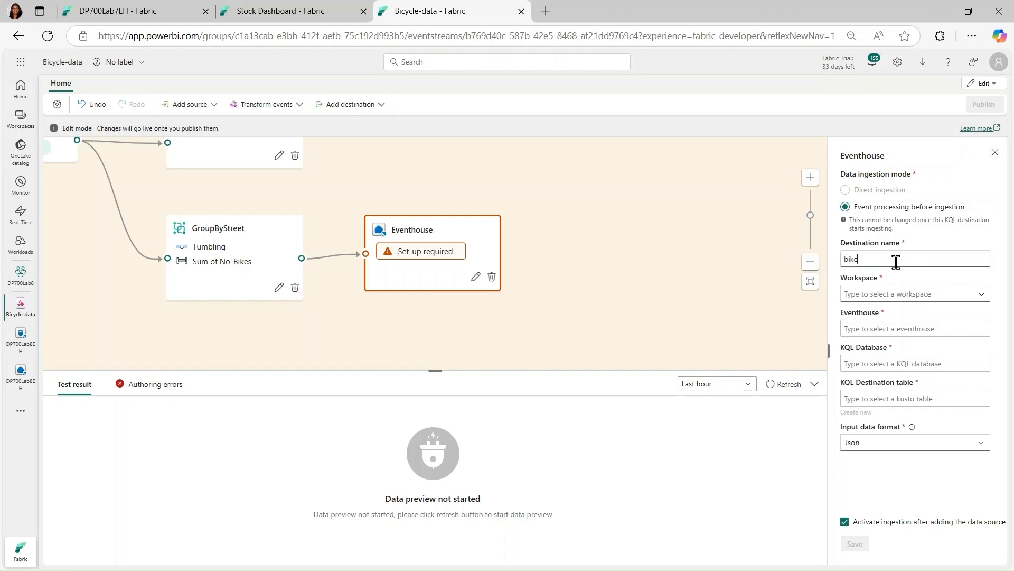
type("s-by-stre")
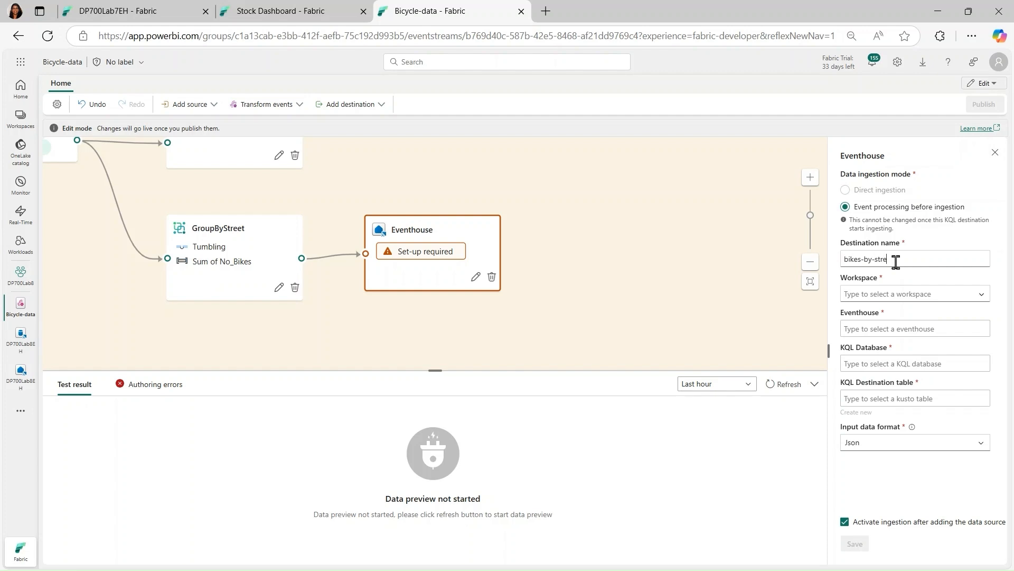
type("et-table")
Step: Point the destination to workspace DP700Lab8, eventhouse DP700Lab8EH and KQL database DP700Lab8EH
left_click(983, 294)
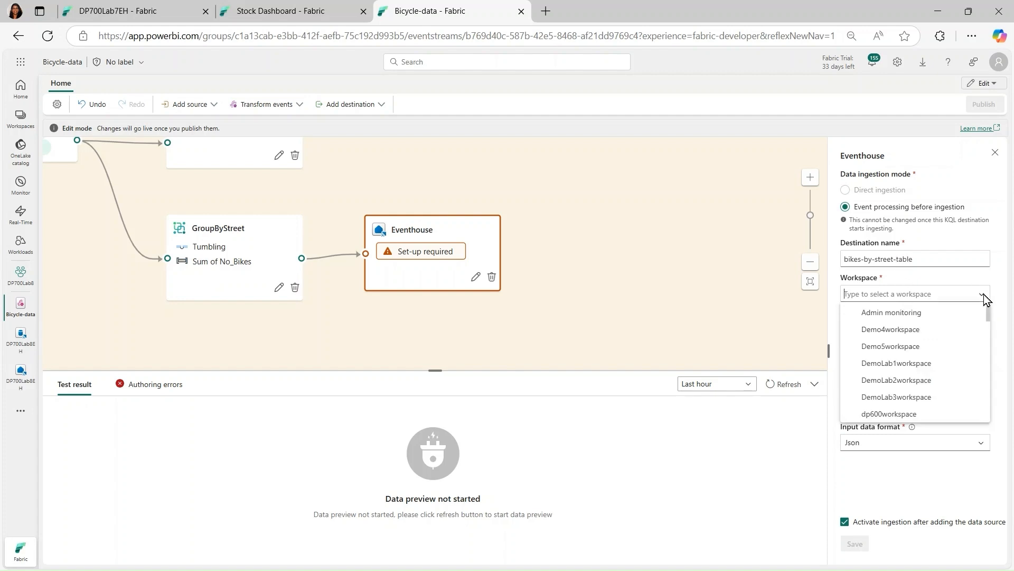
left_click_drag(987, 317, 988, 365)
left_click(916, 381)
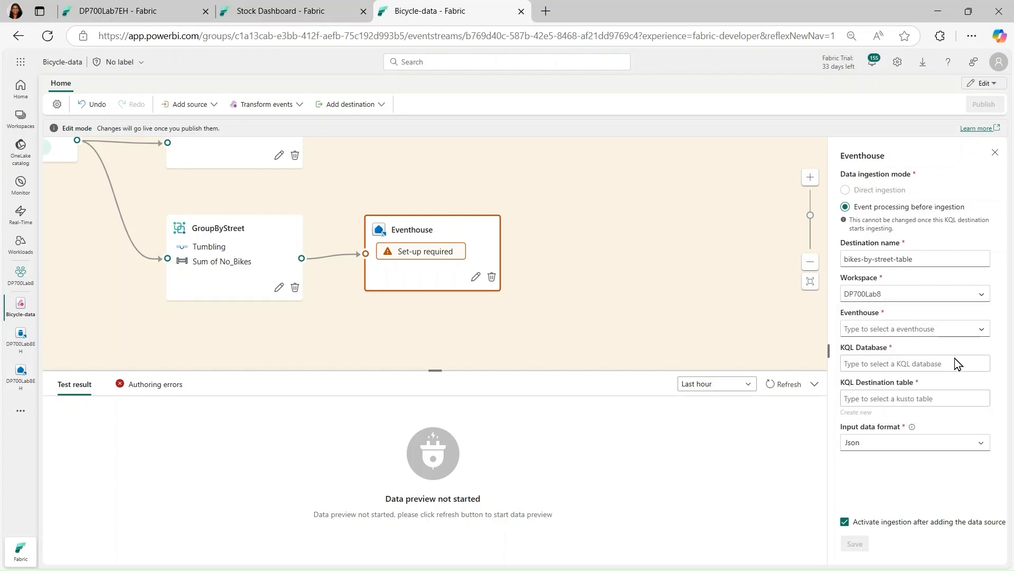
left_click(977, 331)
left_click(957, 350)
left_click(983, 364)
left_click(949, 384)
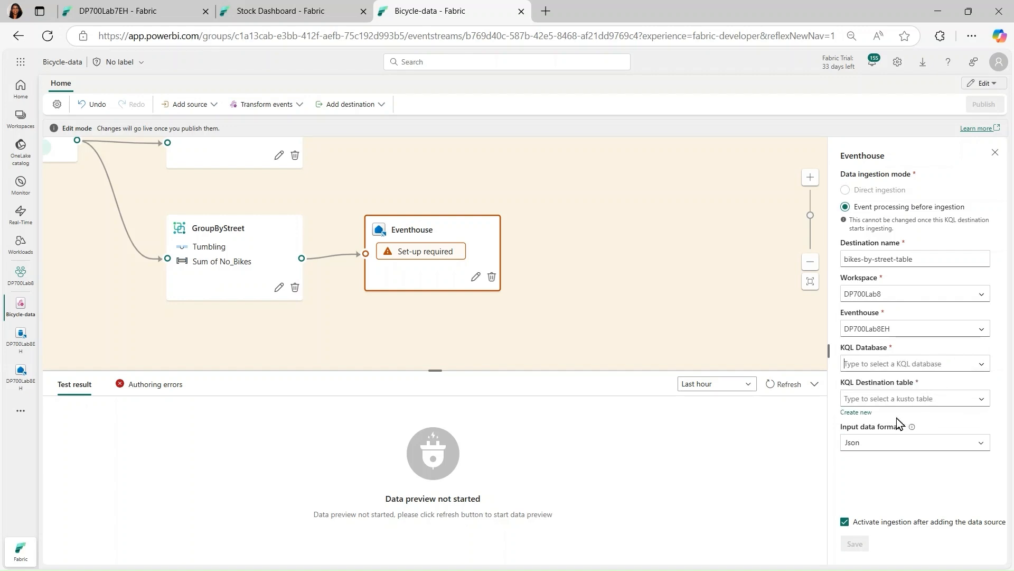
left_click(982, 399)
left_click(1002, 387)
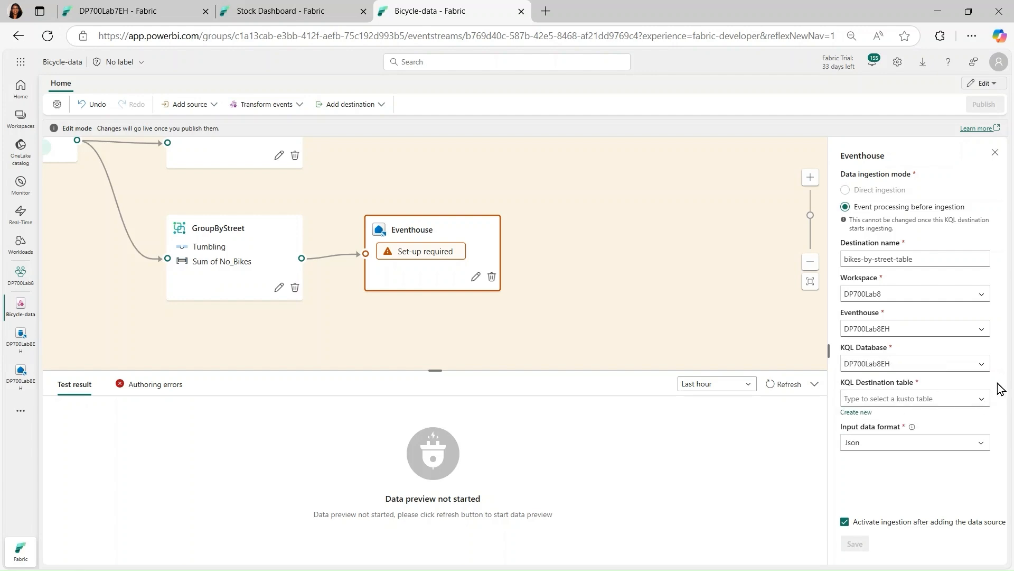
Step: Create a new KQL destination table named bikes-by-street and save the Eventhouse destination
left_click(861, 413)
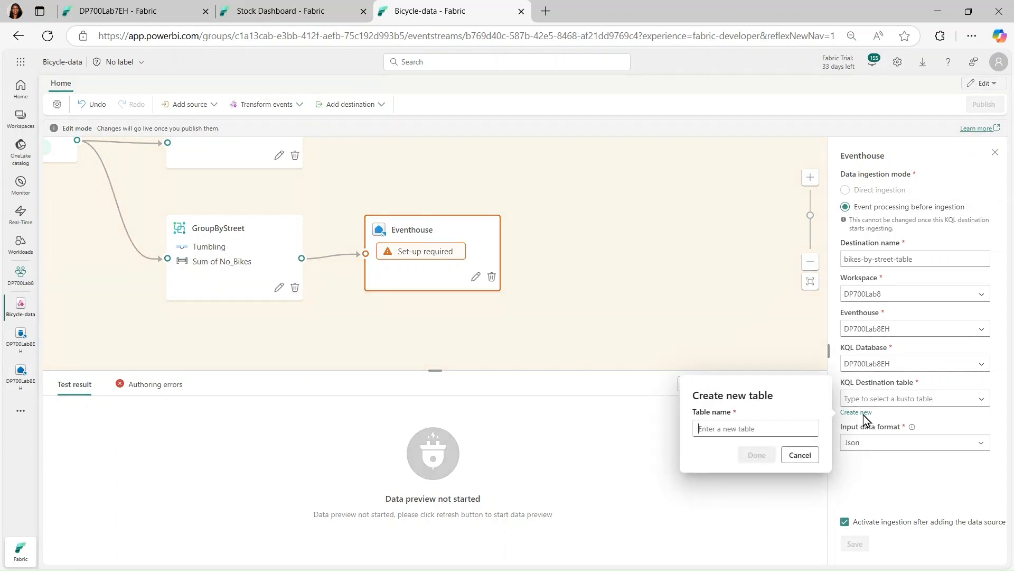
type("bi")
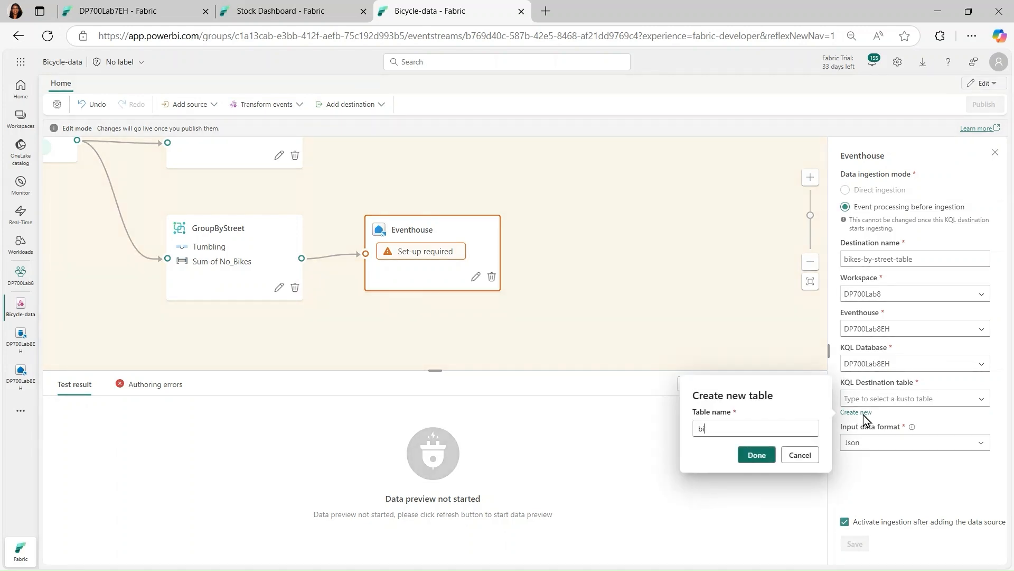
type("kes-by-street")
left_click(756, 457)
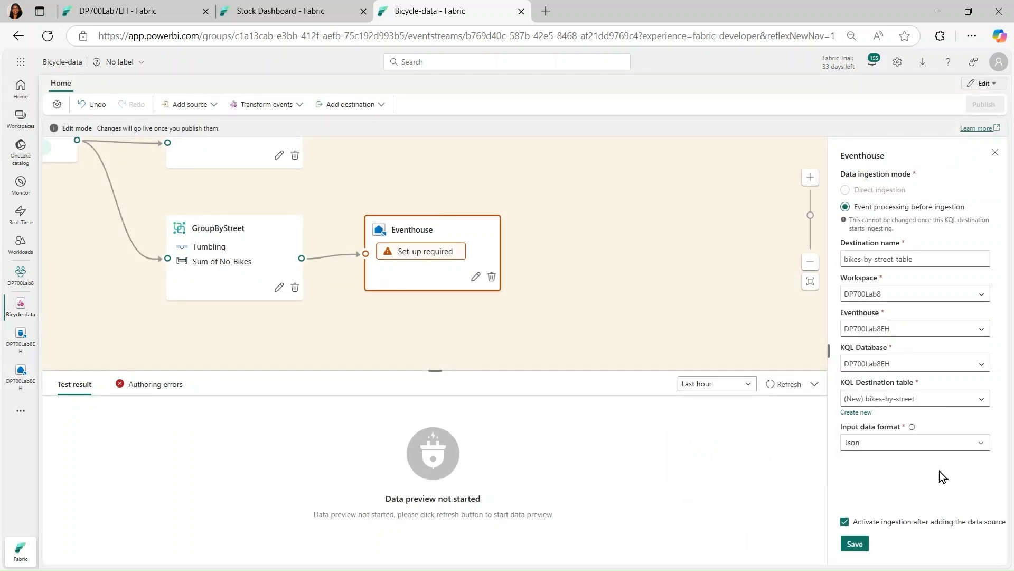
left_click(862, 545)
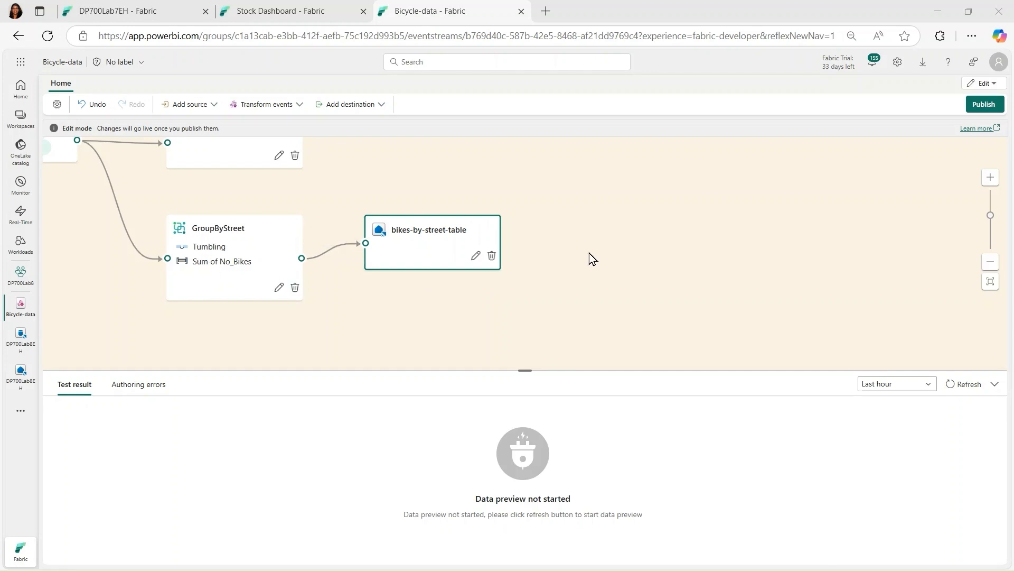
Step: Publish the eventstream and refresh the data preview of the bikes-by-street-table destination
left_click(984, 105)
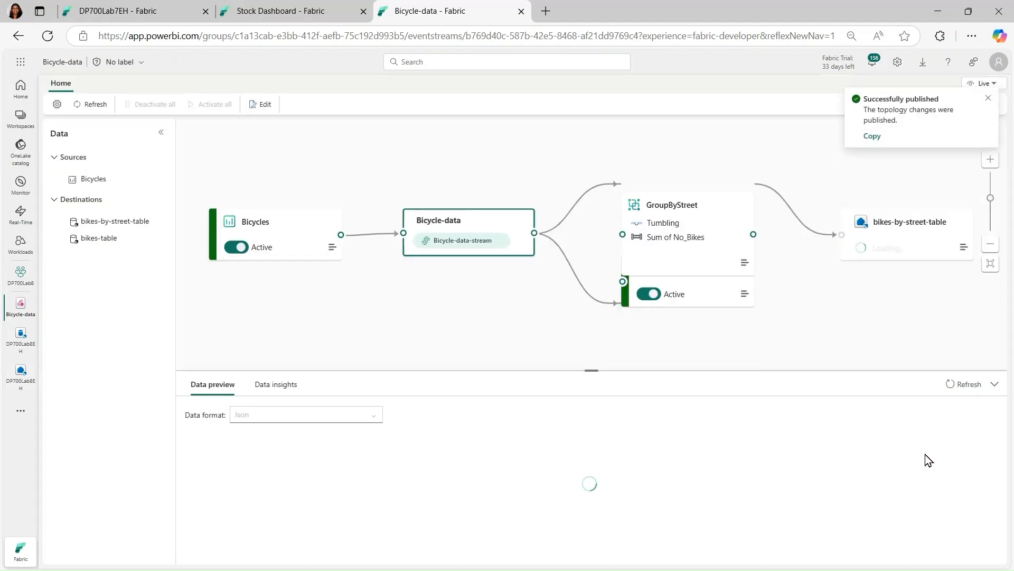
left_click(913, 264)
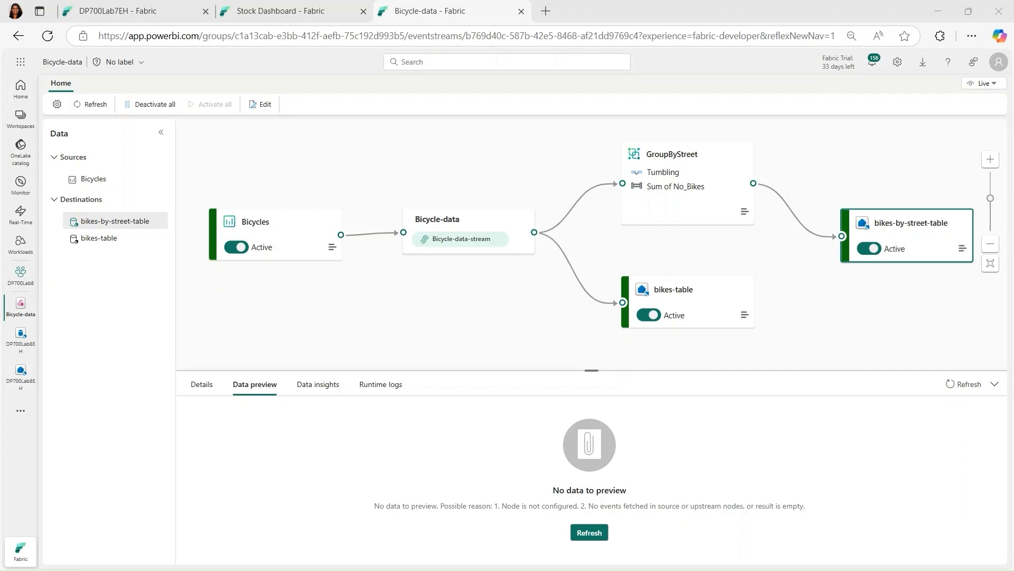
left_click(606, 530)
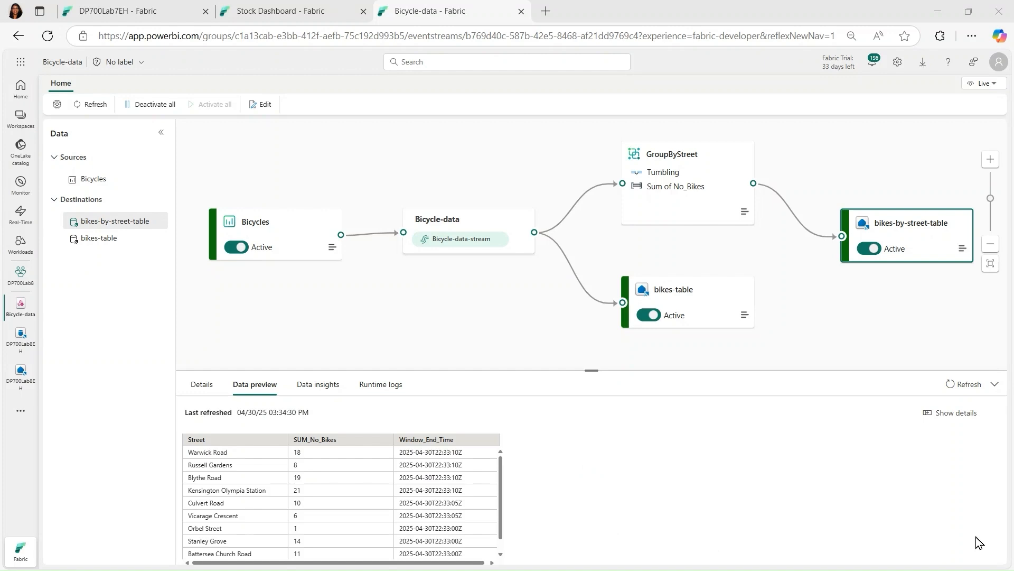
Step: Refresh the DP700Lab8EH KQL database and examine the columns of the bikes-by-street and bikes tables
left_click(23, 338)
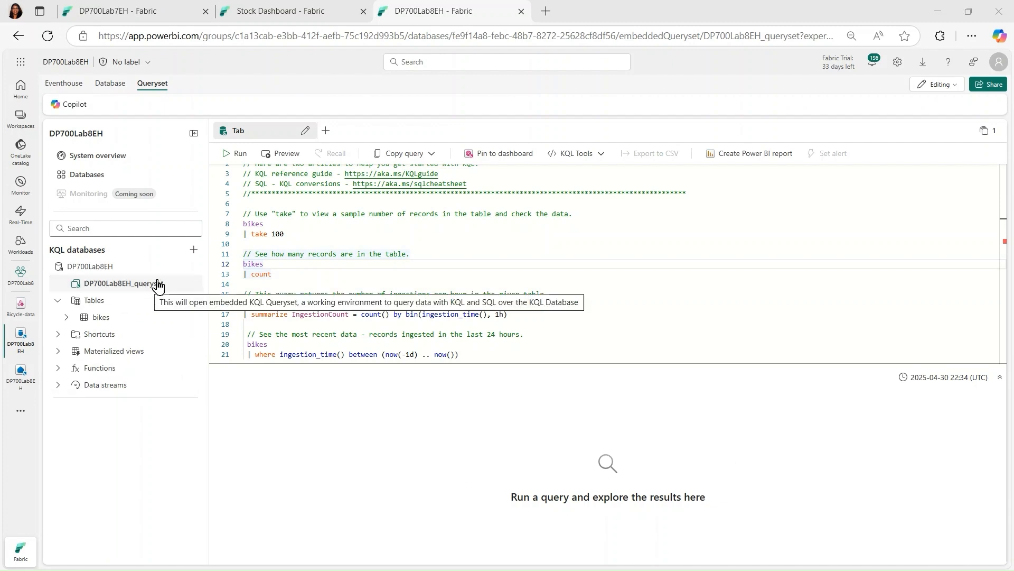
left_click(192, 268)
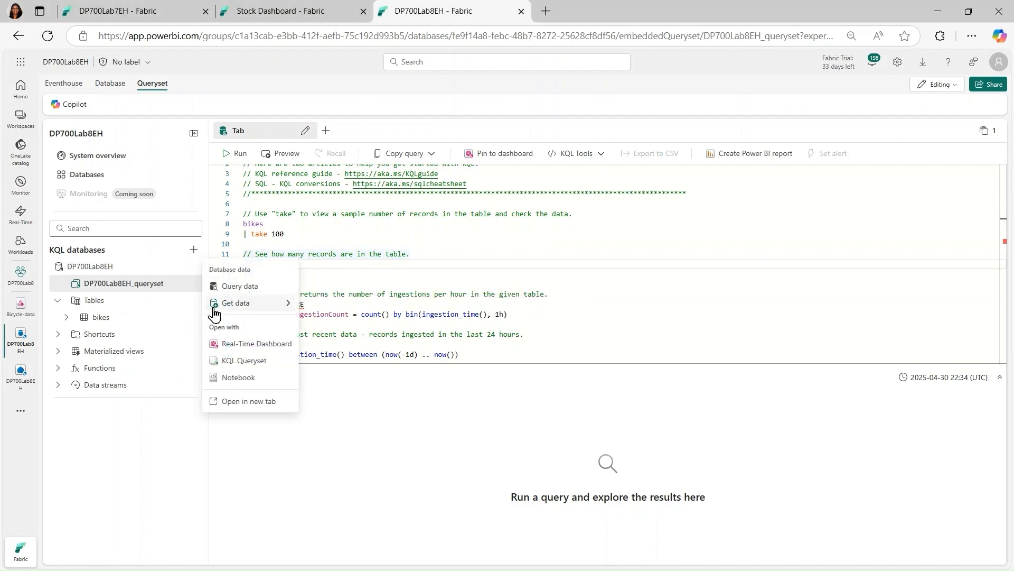
left_click(93, 268)
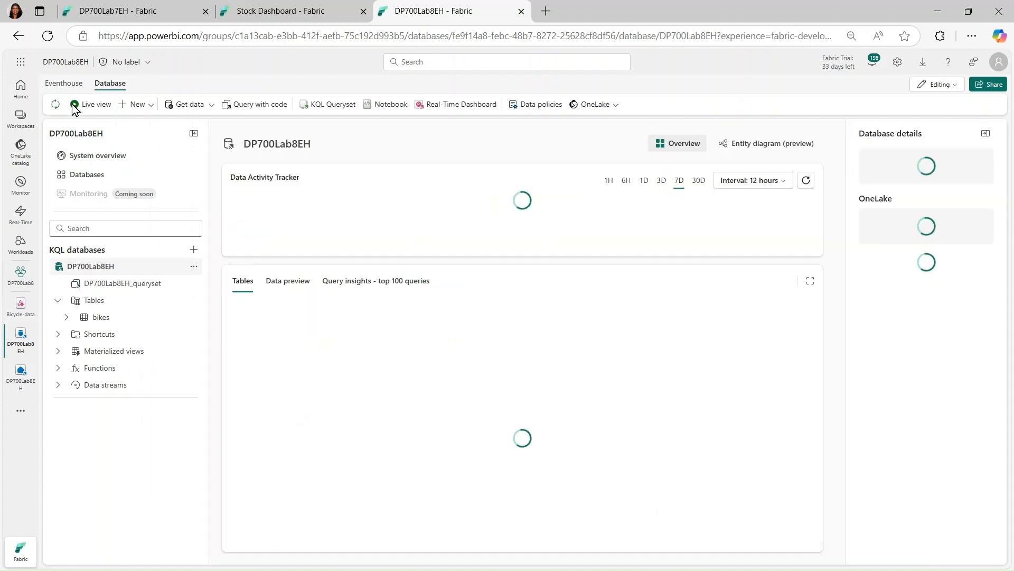
left_click(54, 107)
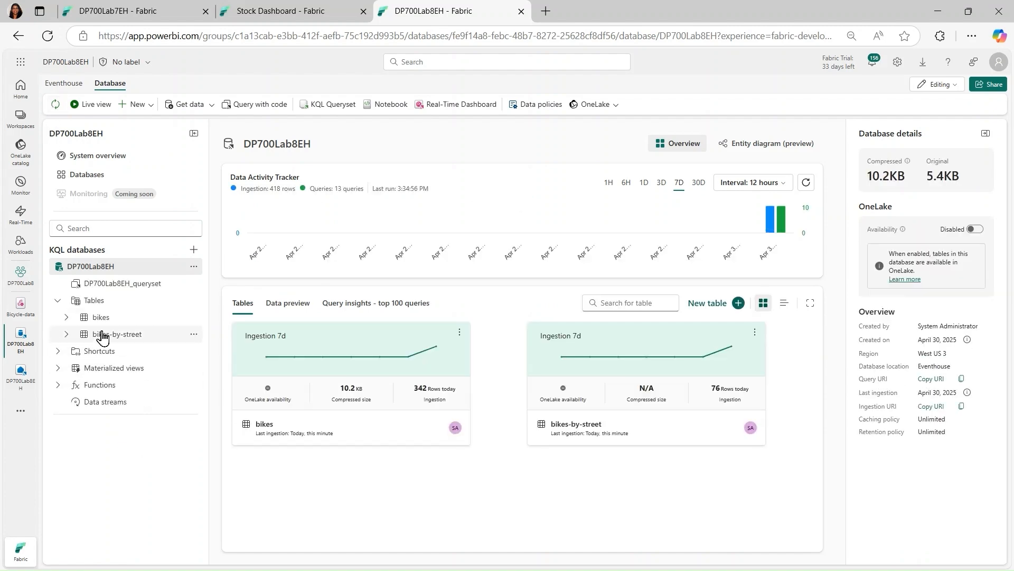
left_click(66, 334)
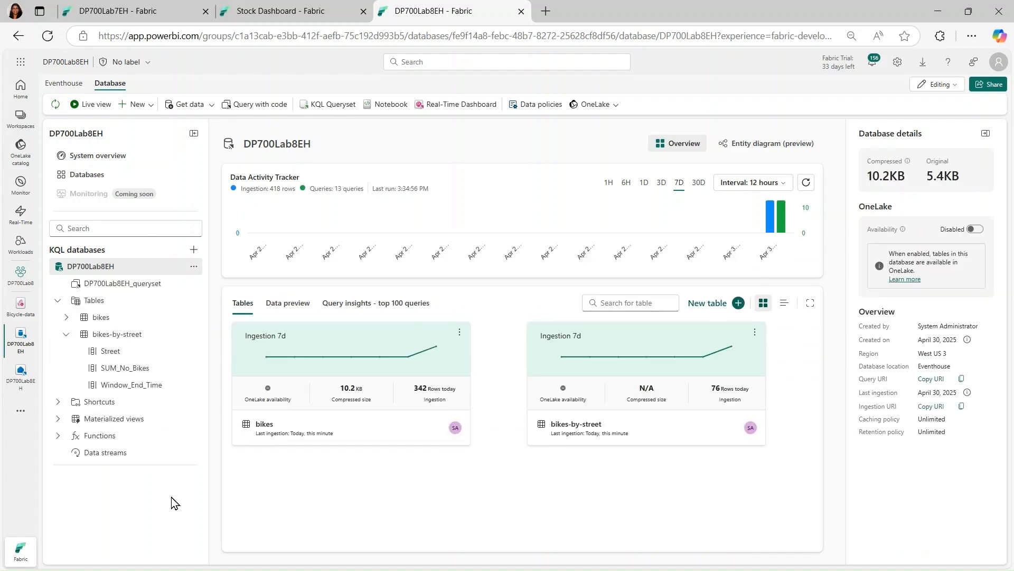
left_click(66, 317)
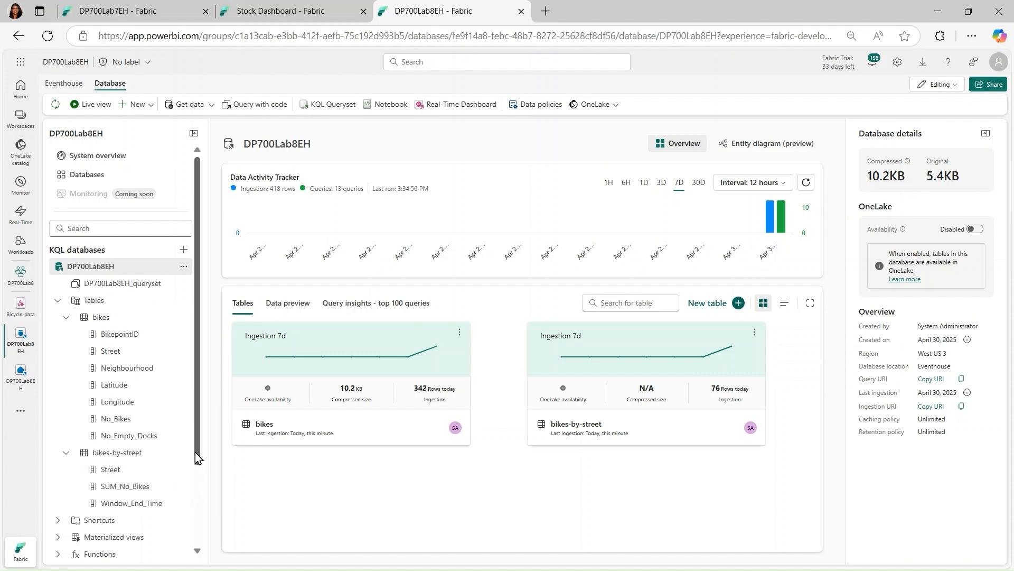
left_click_drag(195, 453, 195, 456)
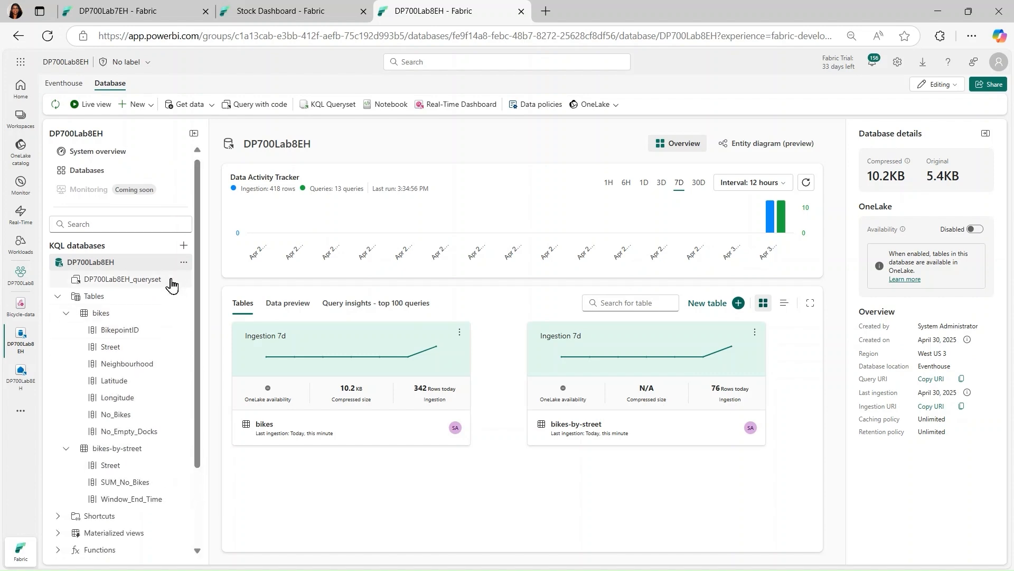
Step: In DP700Lab8EH_queryset, replace the sample take query with ['bikes-by-street'] | take 100 and run it
left_click(142, 286)
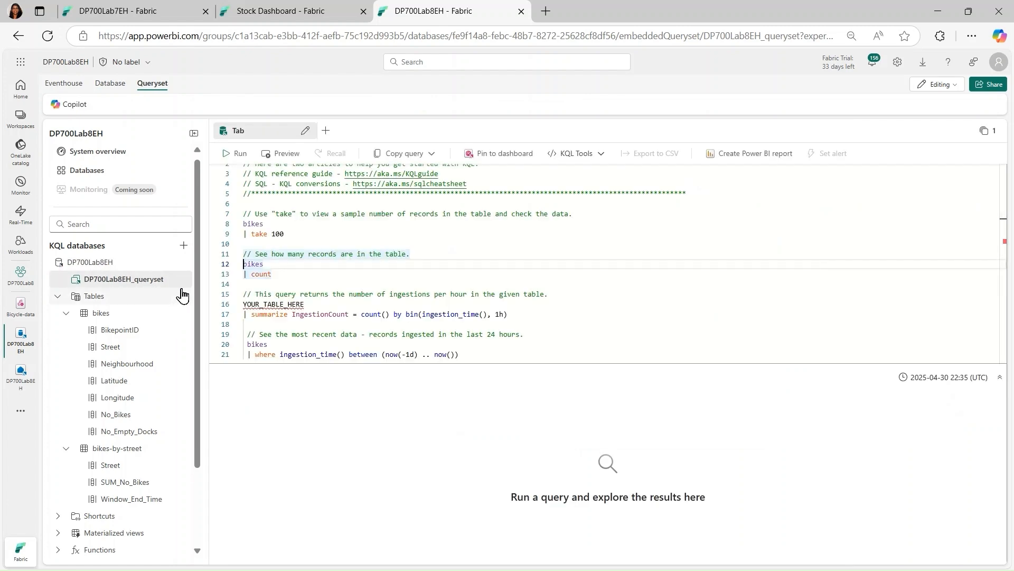
left_click(292, 235)
left_click_drag(293, 234, 243, 224)
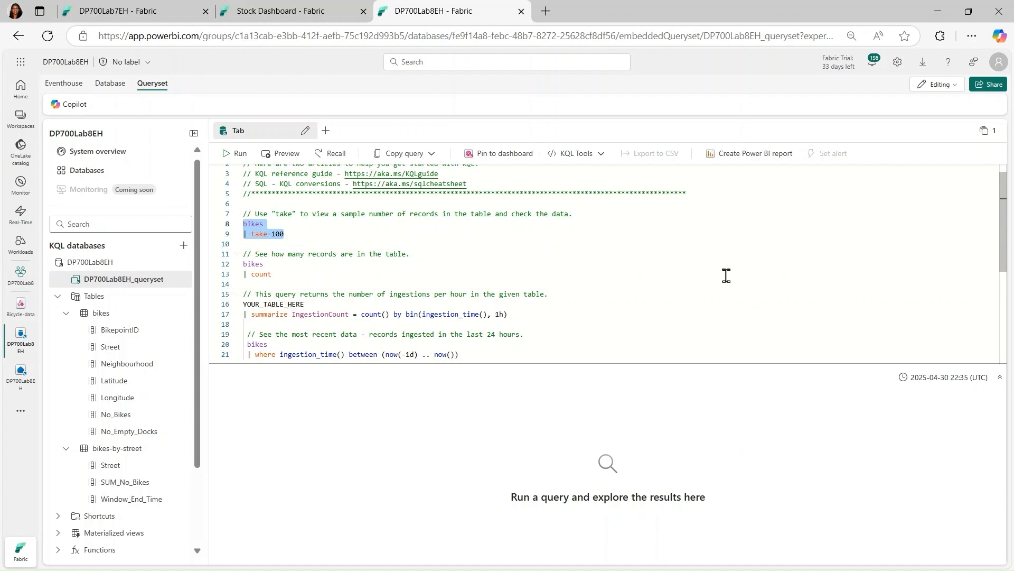
type("['bikes-by-street'] | take 100")
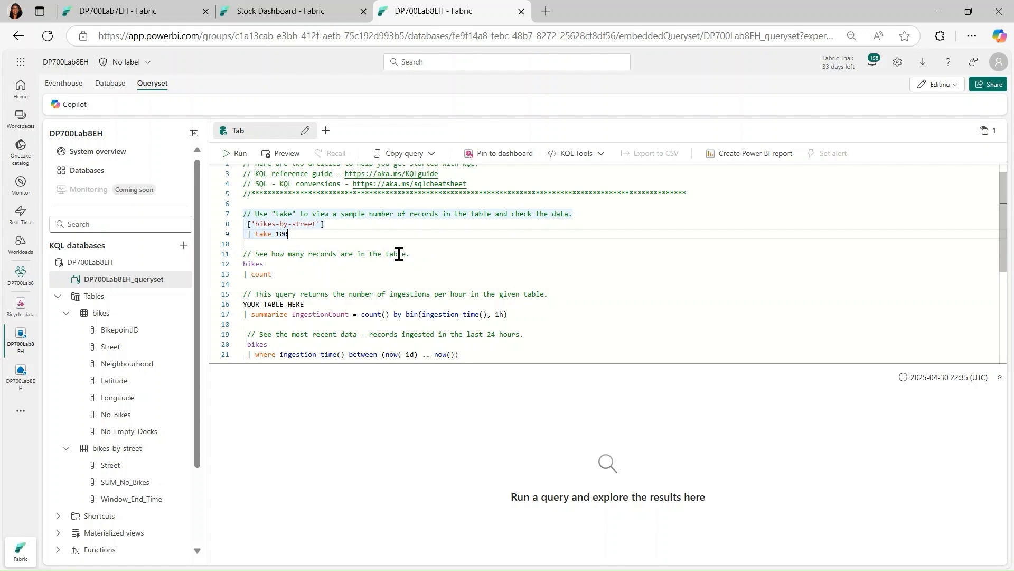
left_click_drag(290, 236, 243, 227)
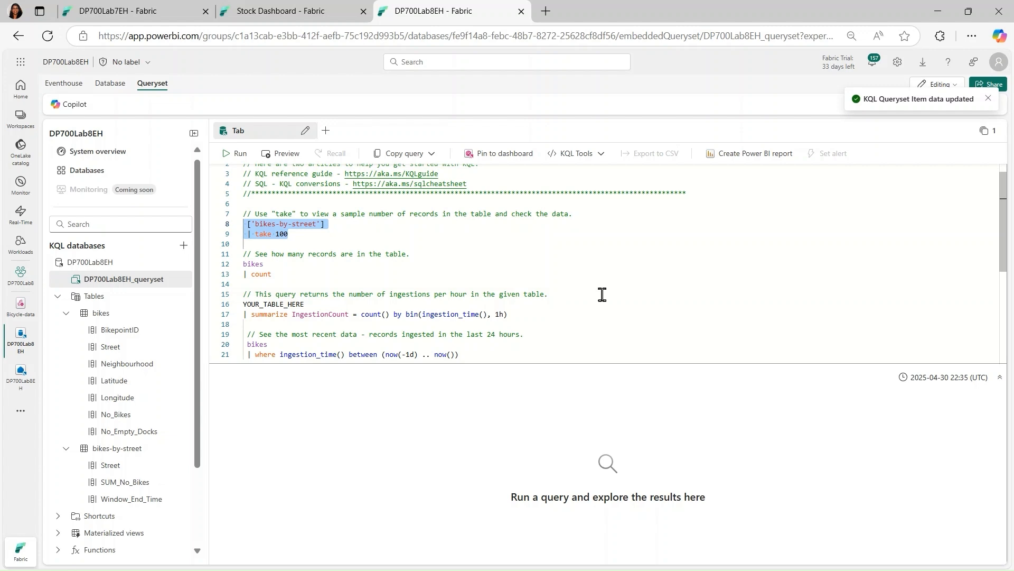
left_click(241, 154)
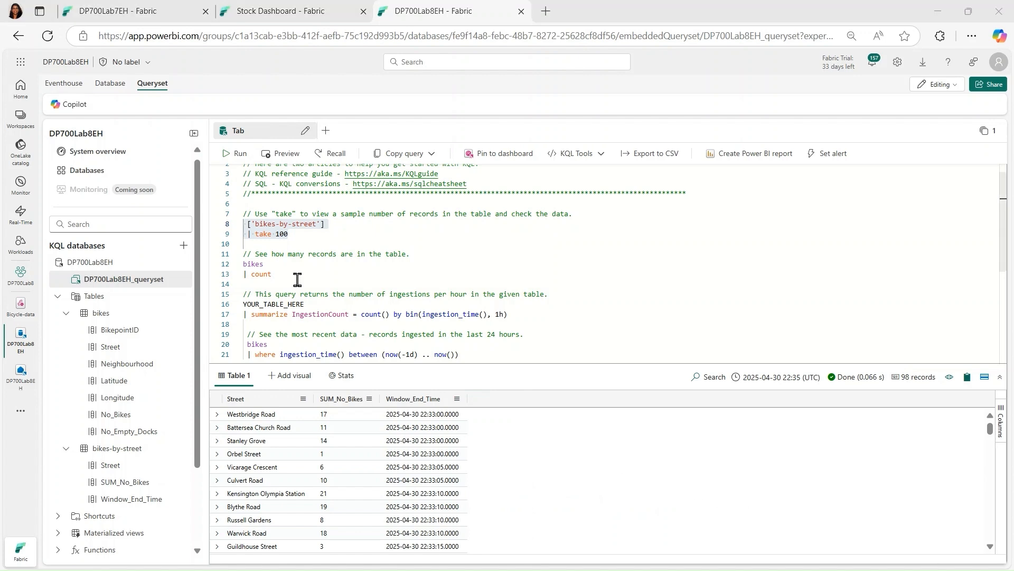
Step: Below it, add and run a ['bikes-by-street'] query: summarize TotalBikes = sum(tolong(SUM_No_Bikes)) by Window_End_Time, Street | sort by Window_End_Time desc, Street asc
left_click(333, 238)
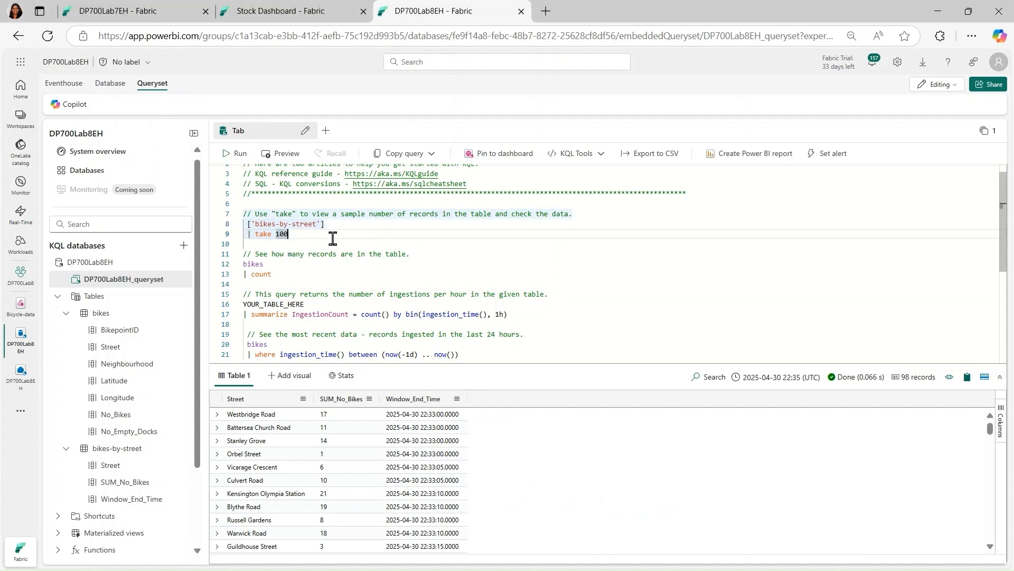
key("Return")
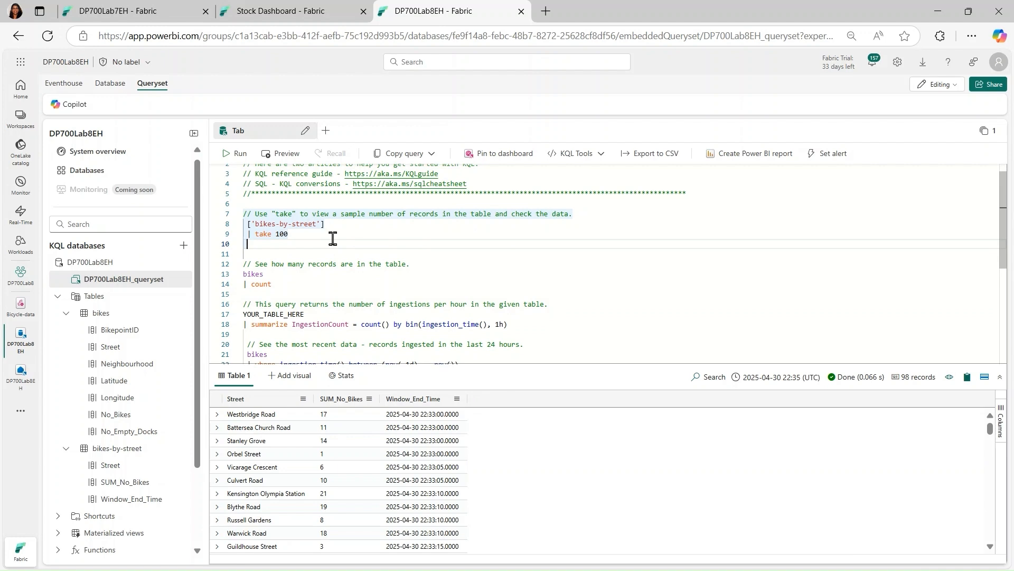
key("Return")
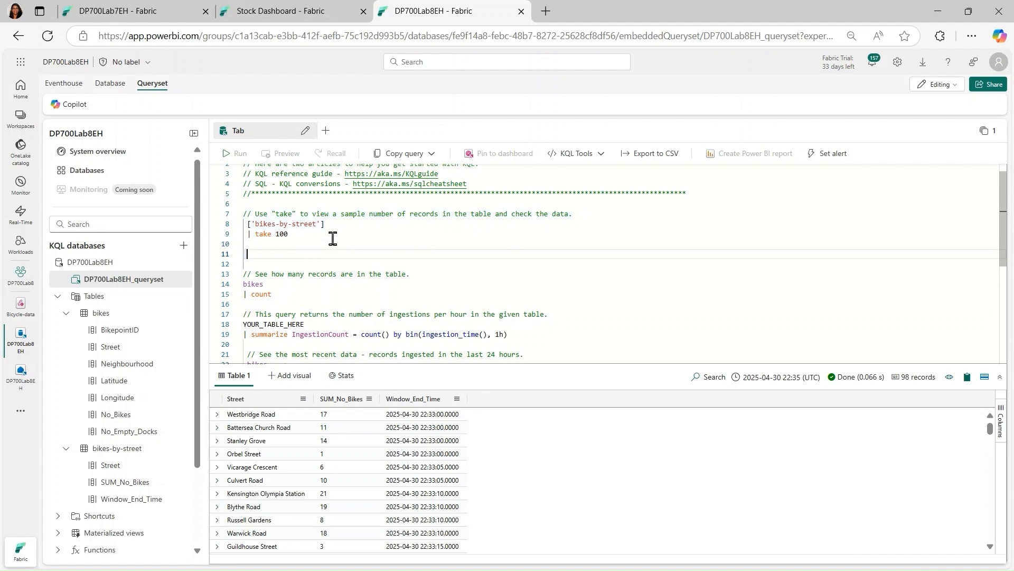
type("['bikes-by-street'] | summarize TotalBikes = sum(tolong(SUM_No_Bikes)) by Window_End_Time, Street | sort by Window_End_Time desc , Street asc")
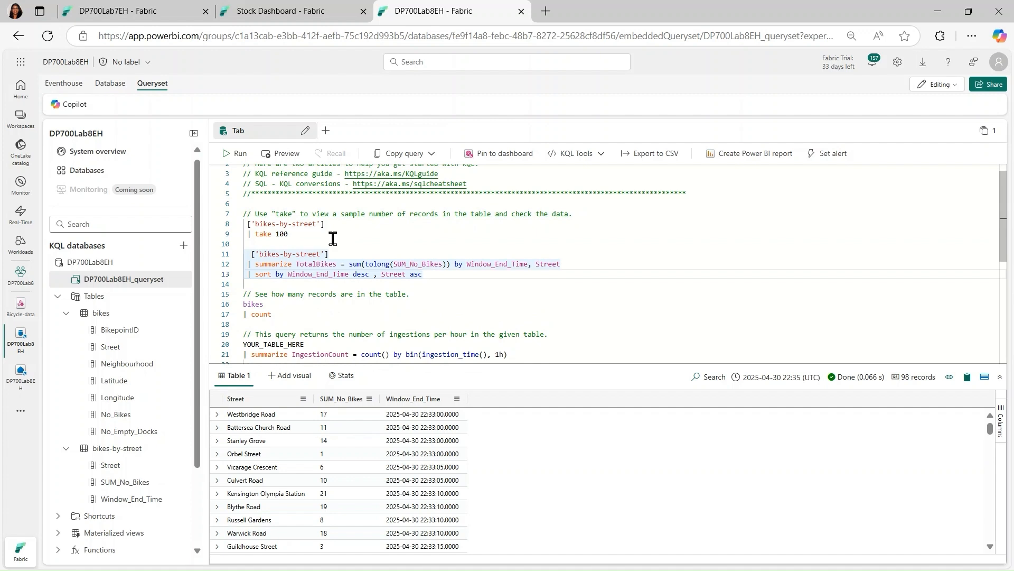
left_click_drag(435, 275, 245, 257)
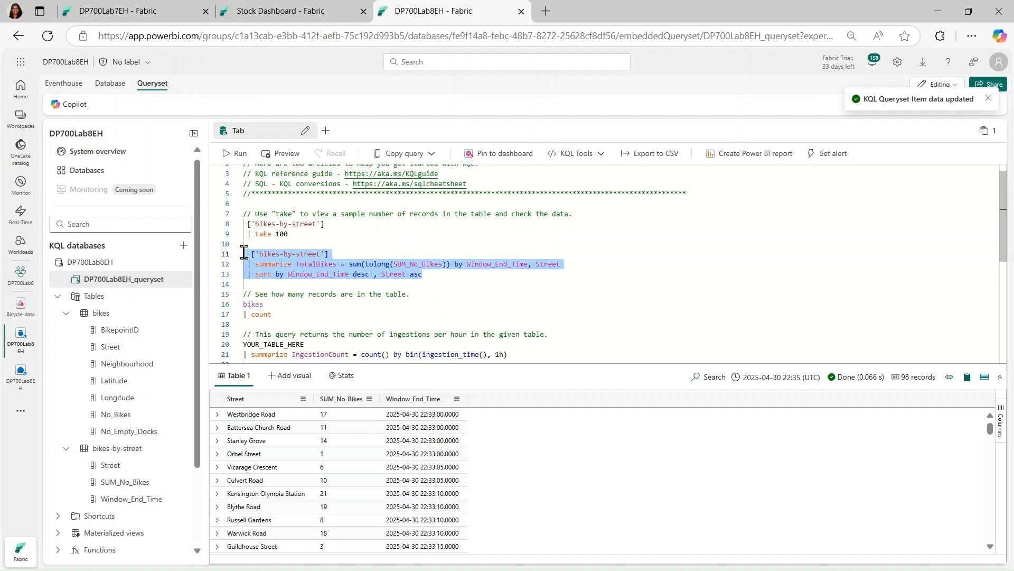
left_click(238, 157)
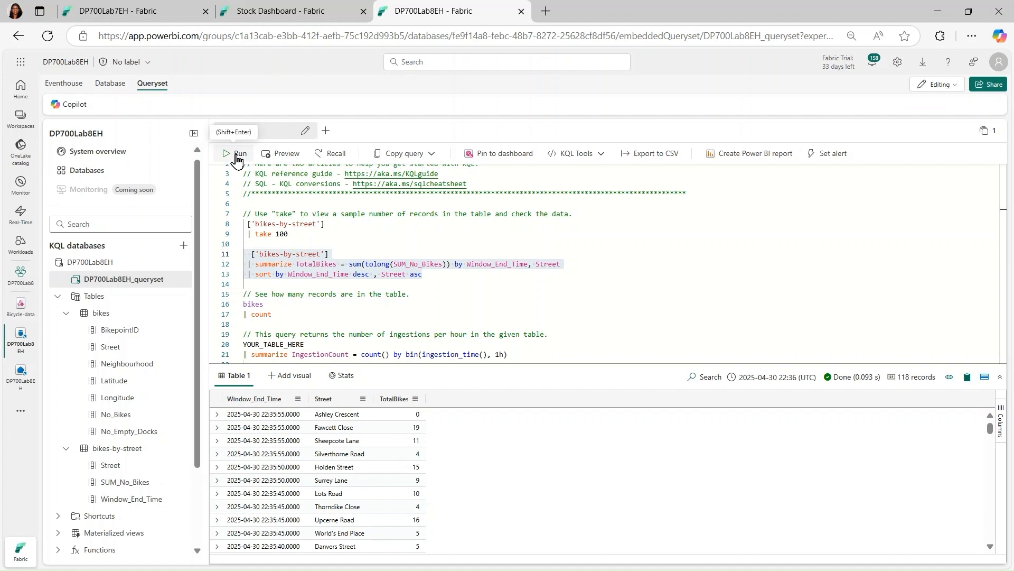
Step: Rerun the TotalBikes summarize query several times to check for newly streamed time windows
left_click(237, 155)
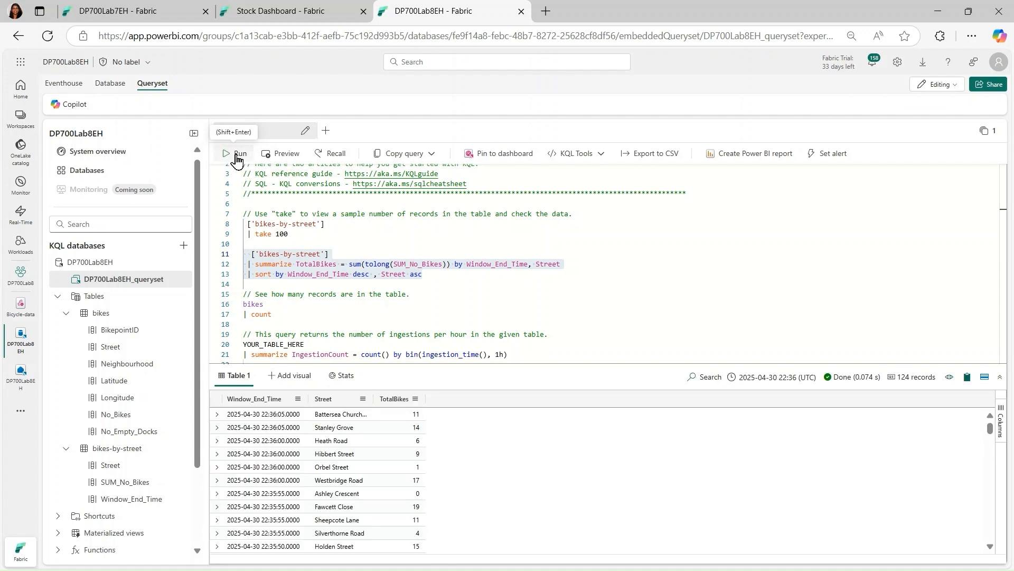
left_click(236, 158)
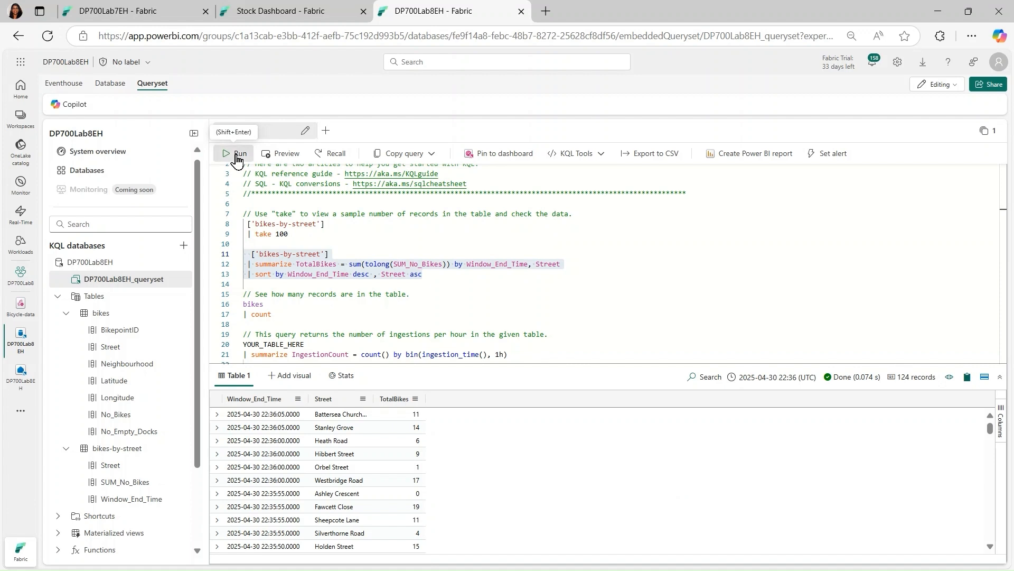
left_click(236, 159)
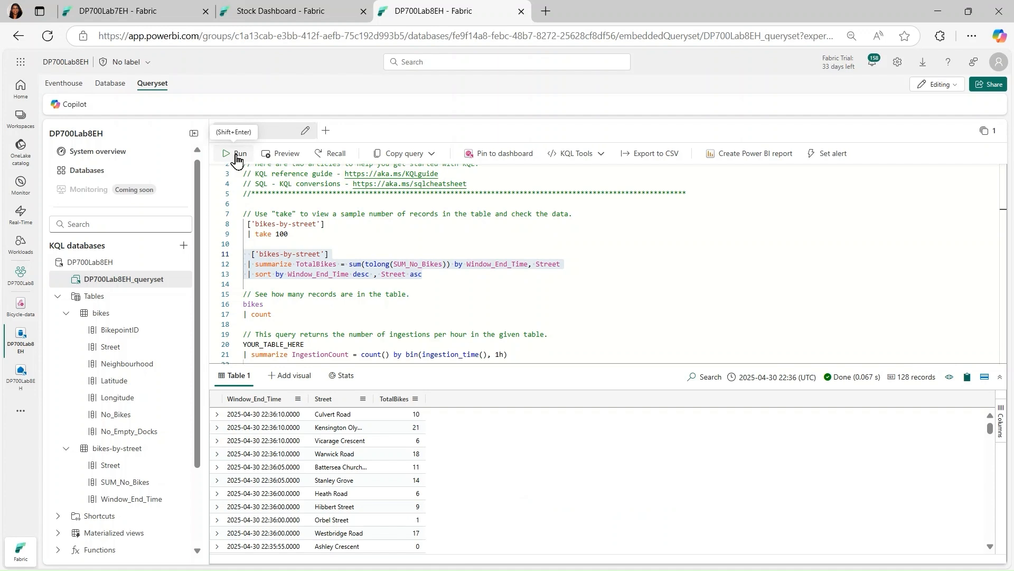
left_click(236, 159)
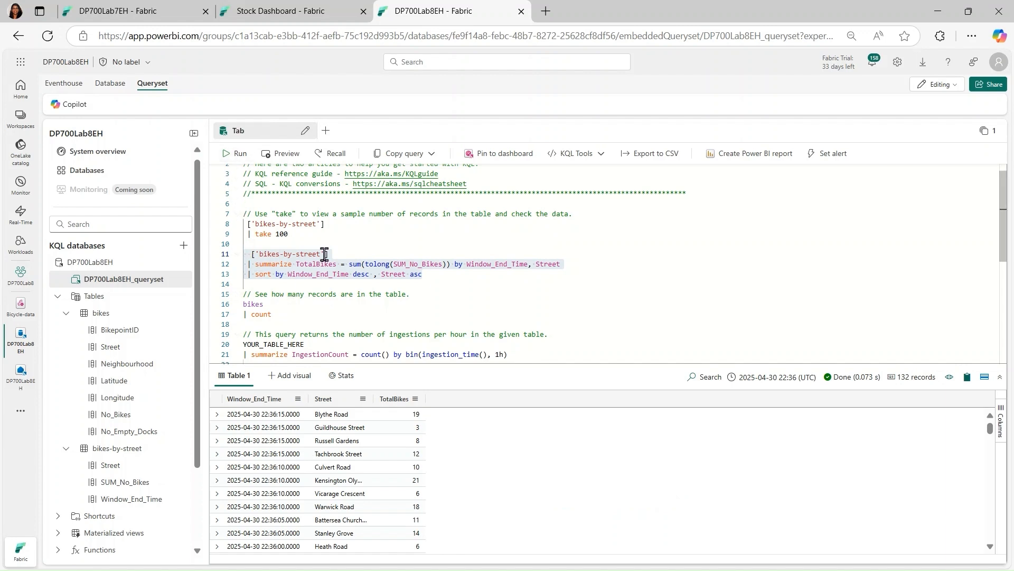
Step: Change the table in the sample count query from bikes to ['bikes-by-street'] and run the query three times
left_click_drag(328, 253, 248, 255)
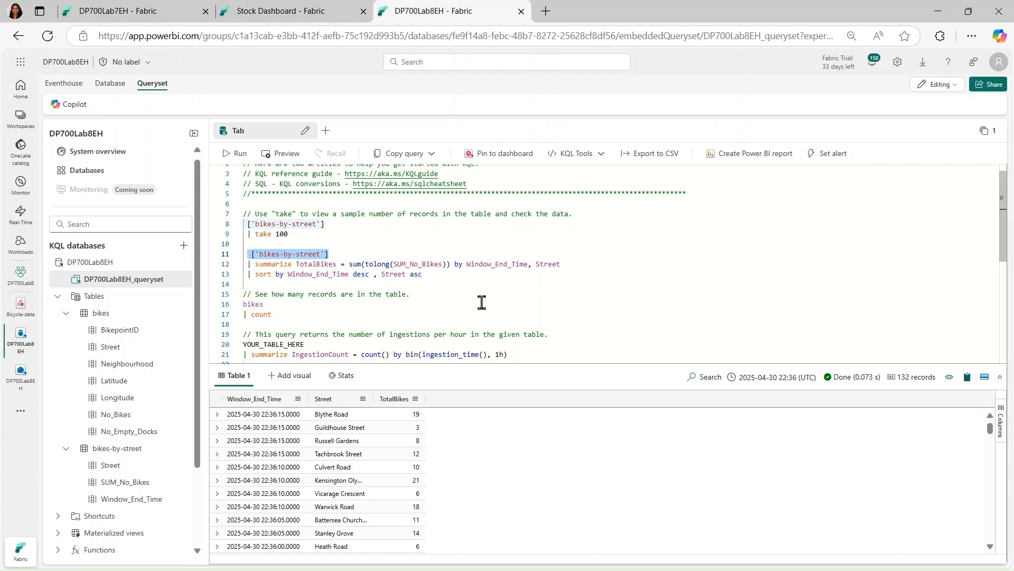
left_click_drag(263, 304, 238, 304)
type("['bikes-by-street']")
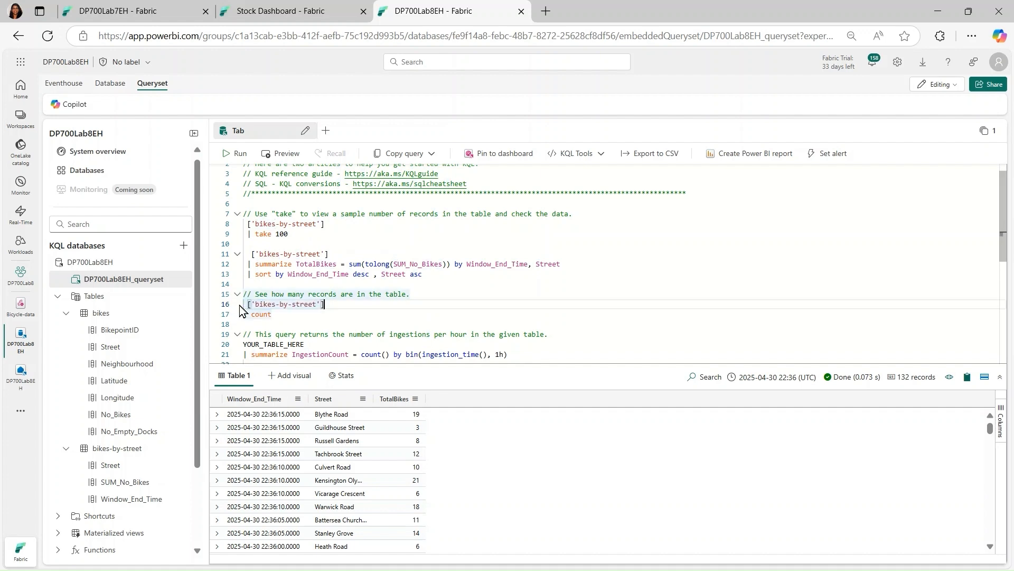
left_click(291, 314)
left_click_drag(291, 314, 243, 305)
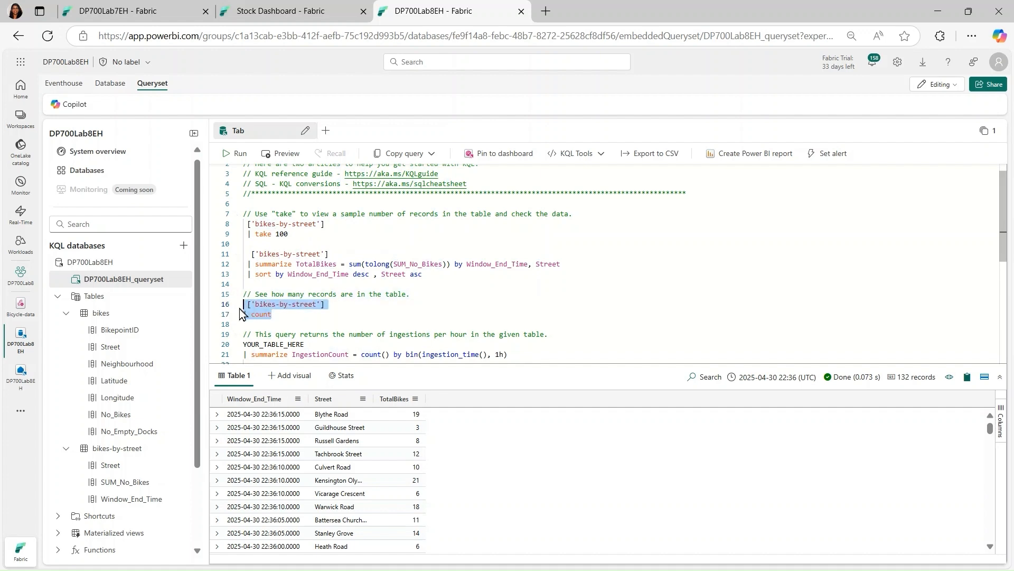
left_click(228, 154)
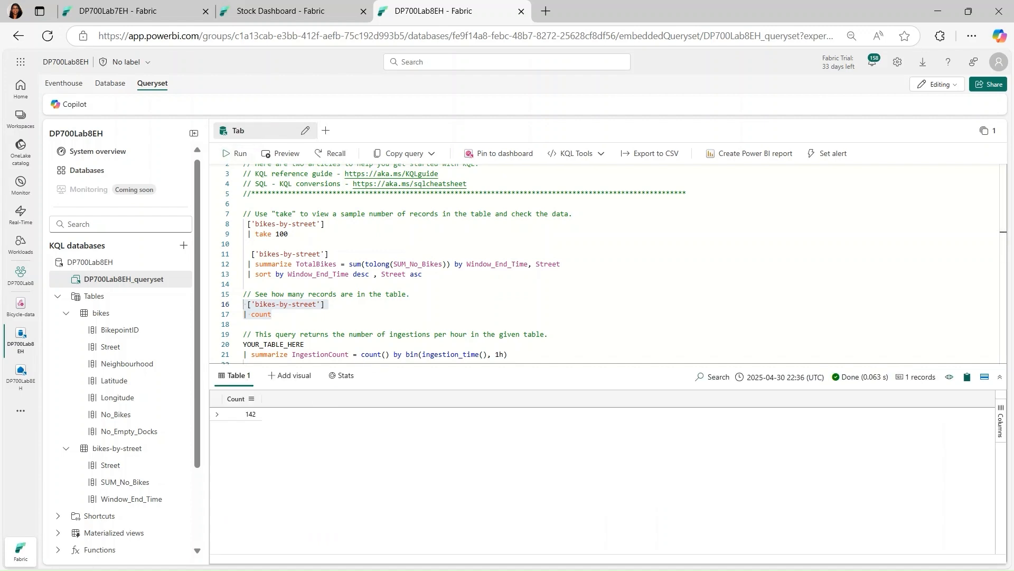
left_click(228, 160)
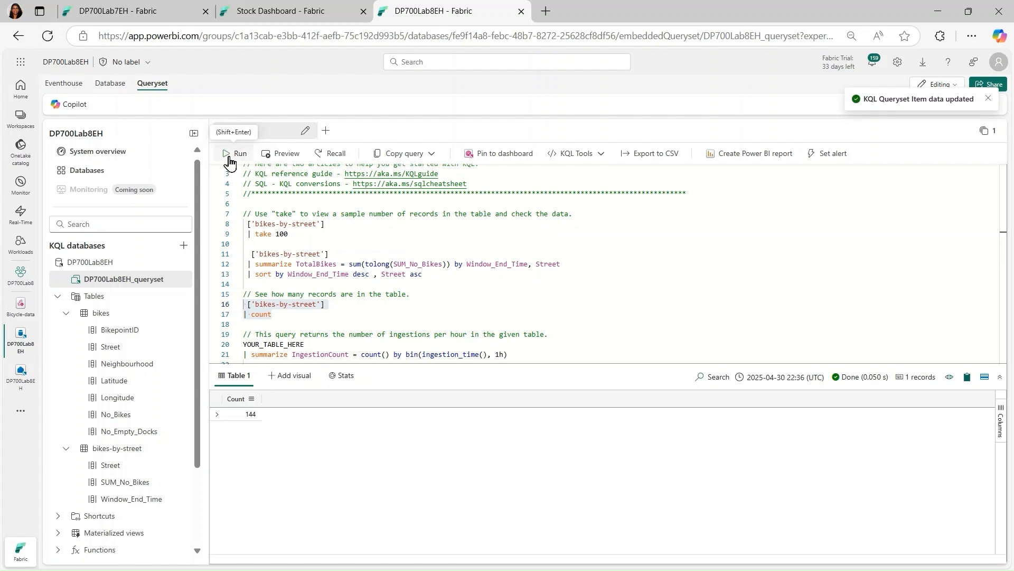
left_click(228, 160)
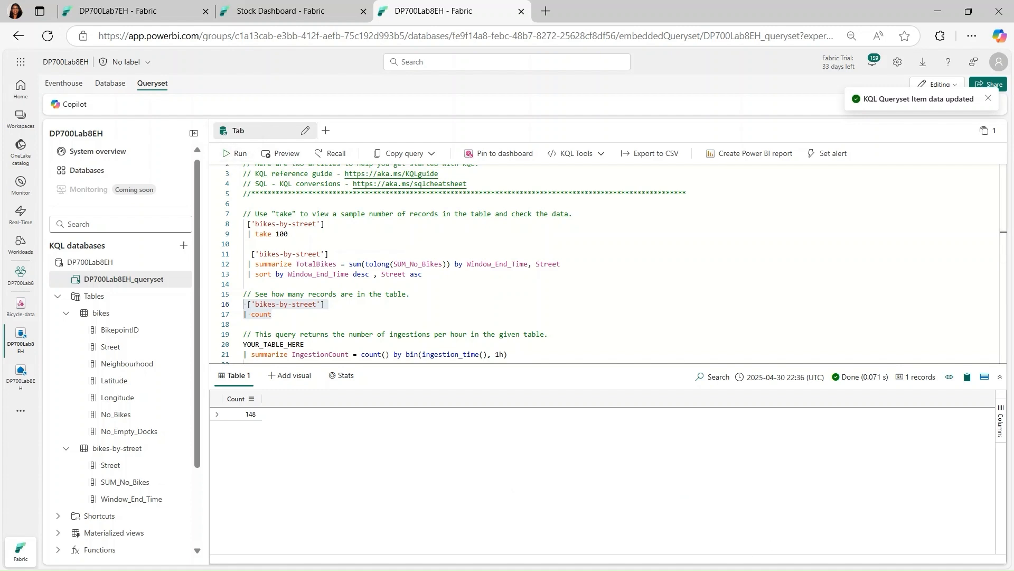